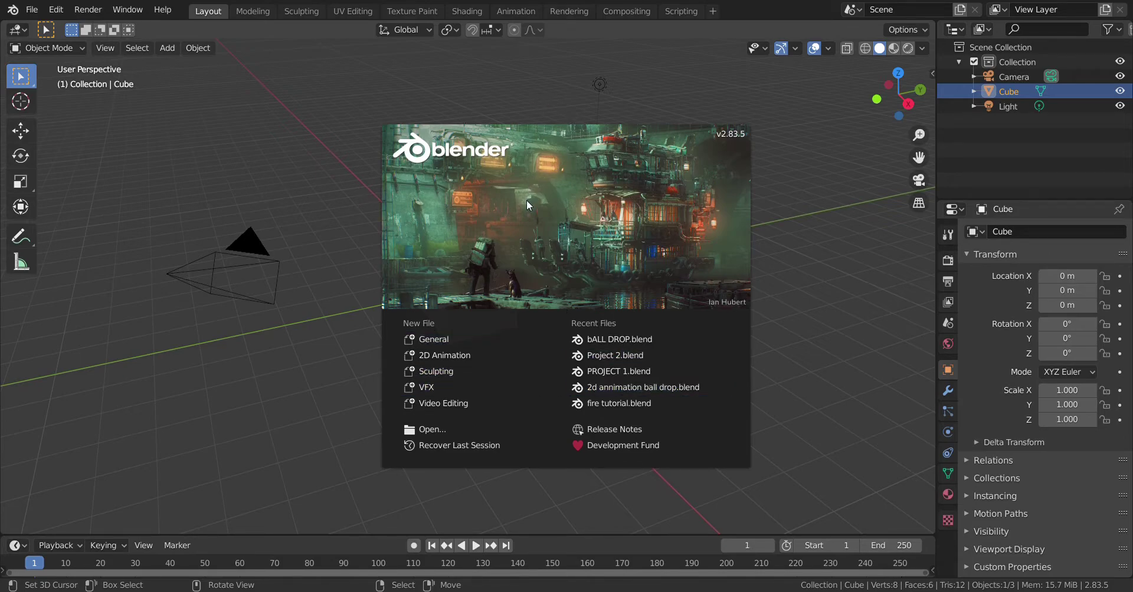
Dismiss the splash screen and delete the default cube from the scene
left_click(825, 257)
middle_click_drag(716, 348, 511, 319)
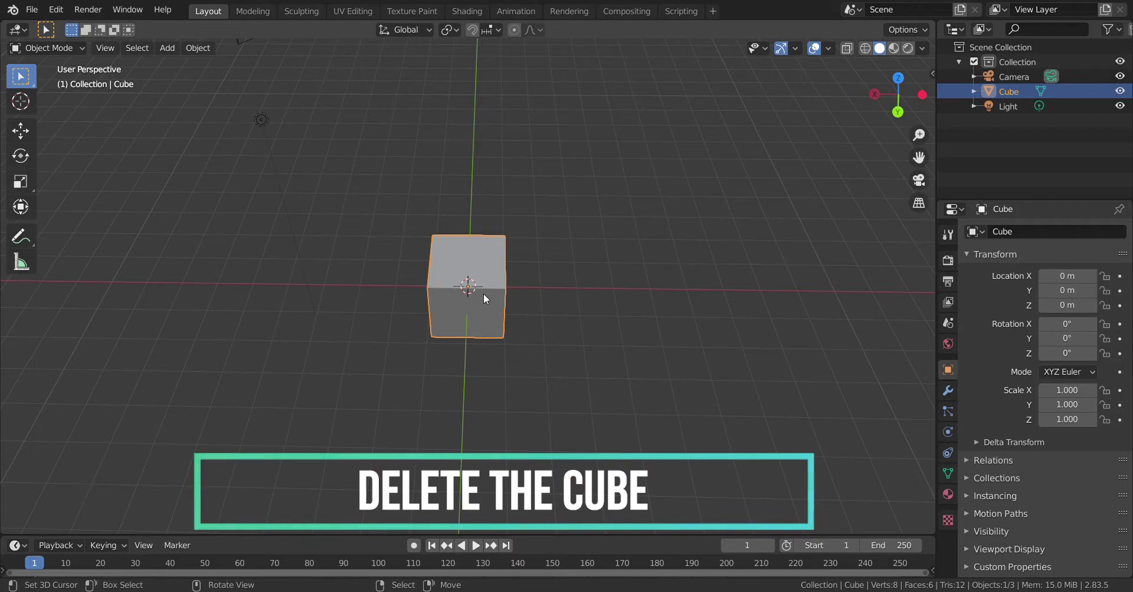
key("Delete")
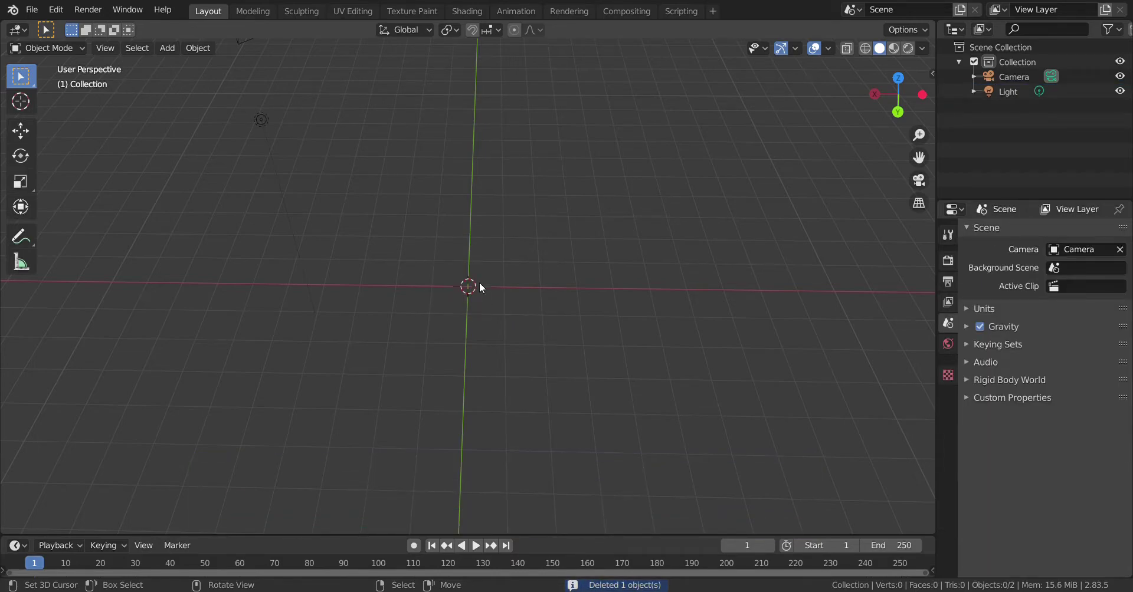
Open the viewport sidebar's Screencast Keys settings and enable the on-screen key display
left_click(932, 74)
left_click(928, 153)
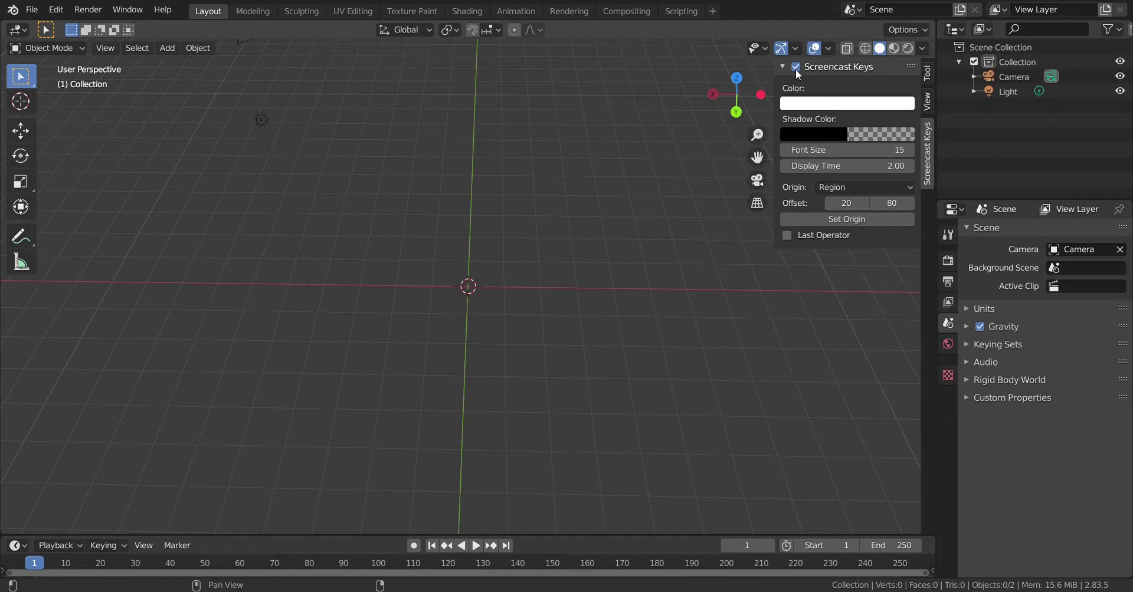
right_click(490, 237)
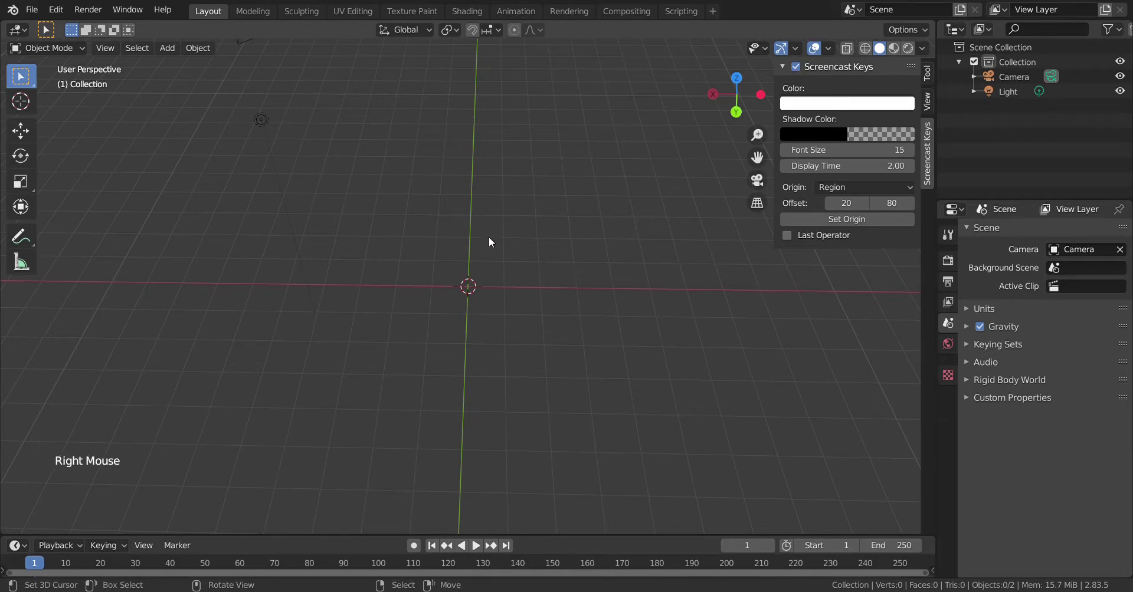
key("ctrl")
Add a mesh plane at the world origin
key("shift+a")
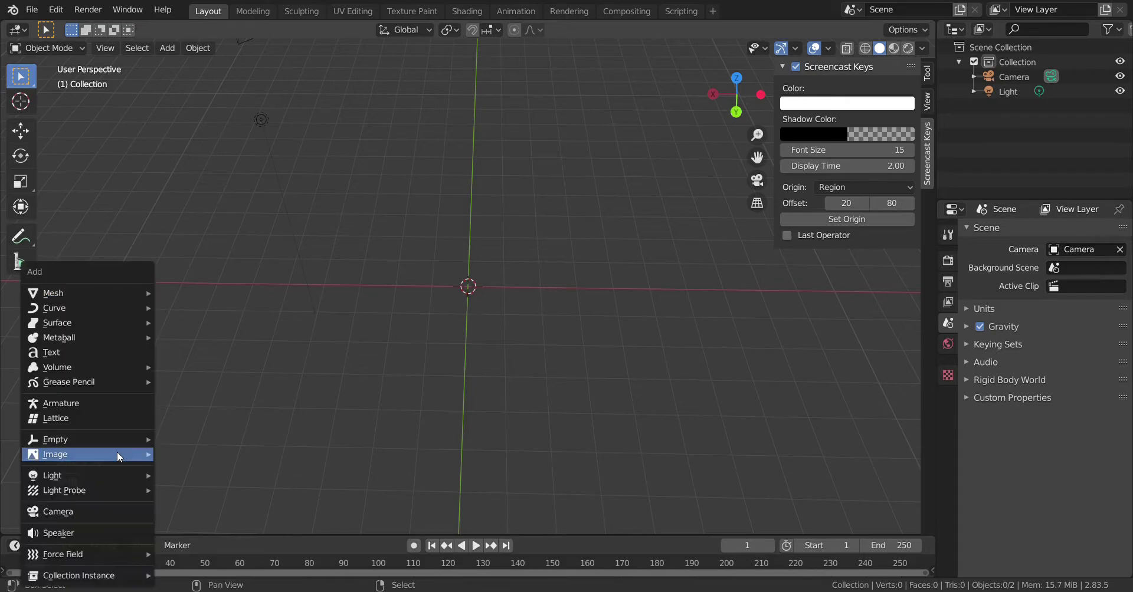
mouse_move(104, 292)
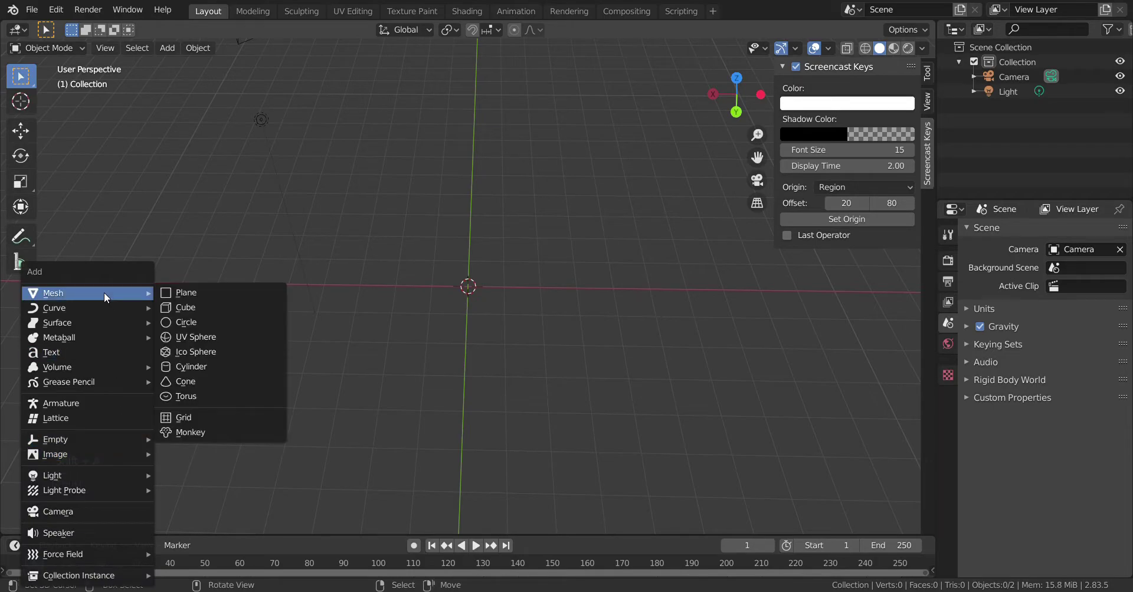
left_click(169, 293)
Scale the plane up uniformly to about 10.8 to form a large floor
scroll(413, 313, "down", 3)
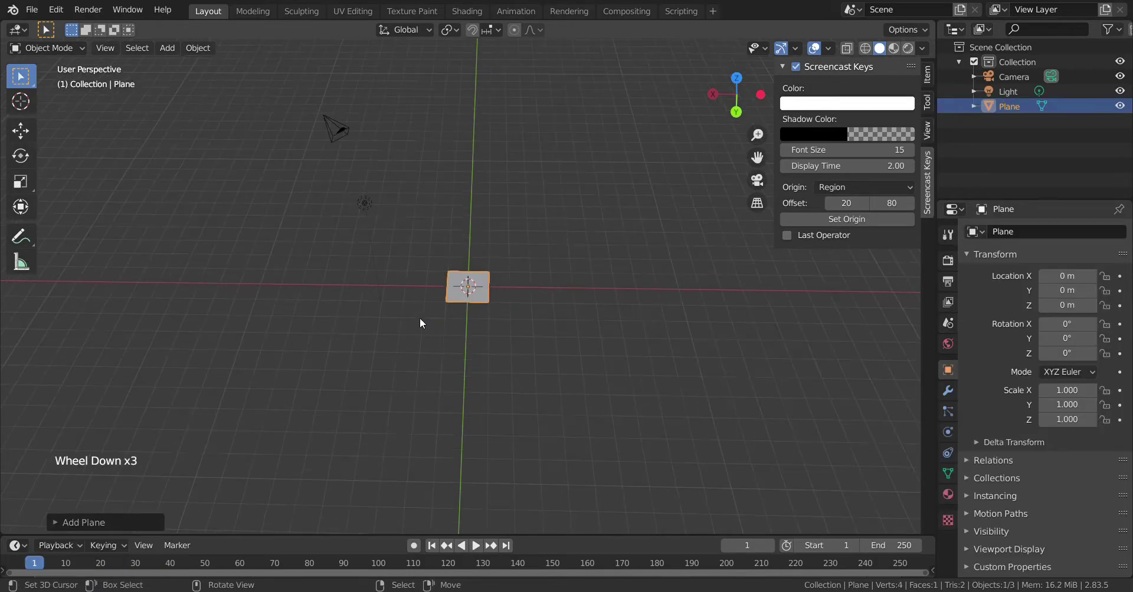
scroll(419, 319, "up", 4)
scroll(490, 334, "up", 3)
scroll(493, 326, "down", 3)
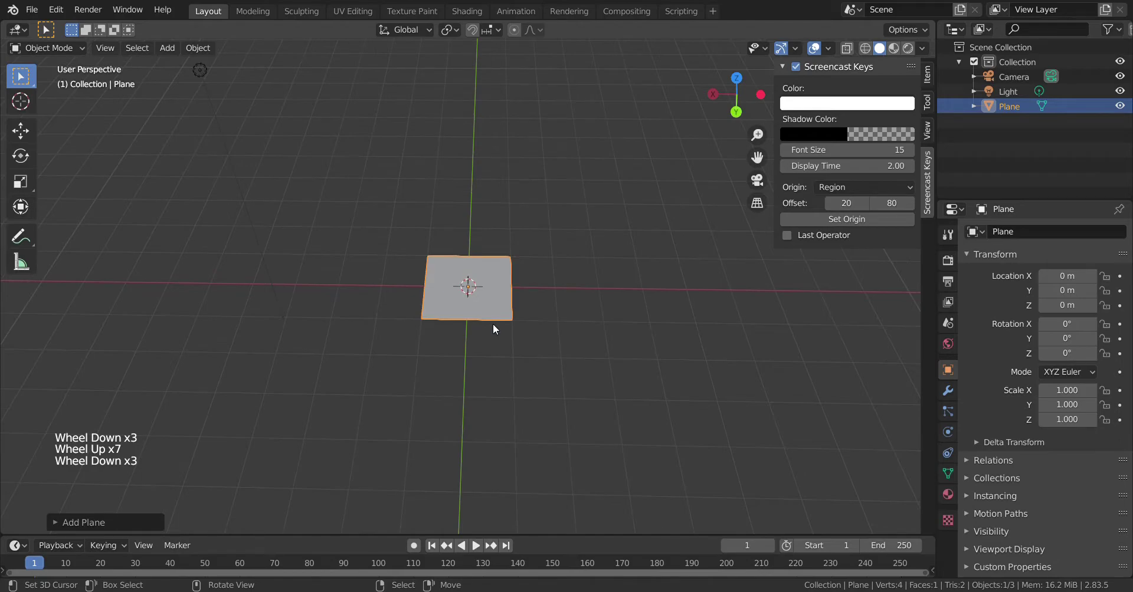
key("s")
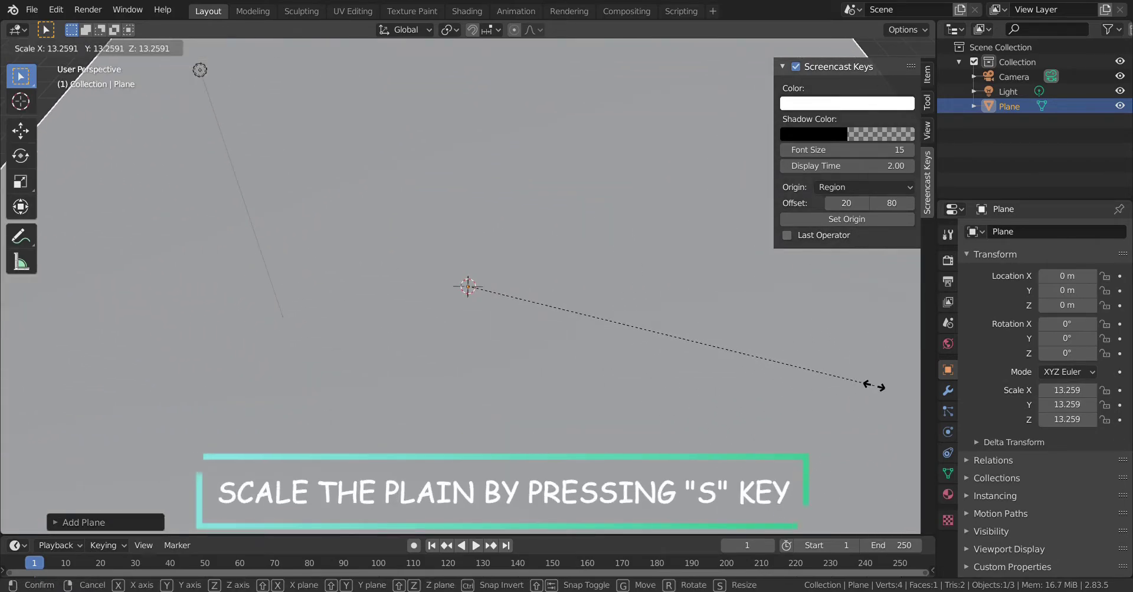
left_click(794, 384)
scroll(794, 384, "down", 6)
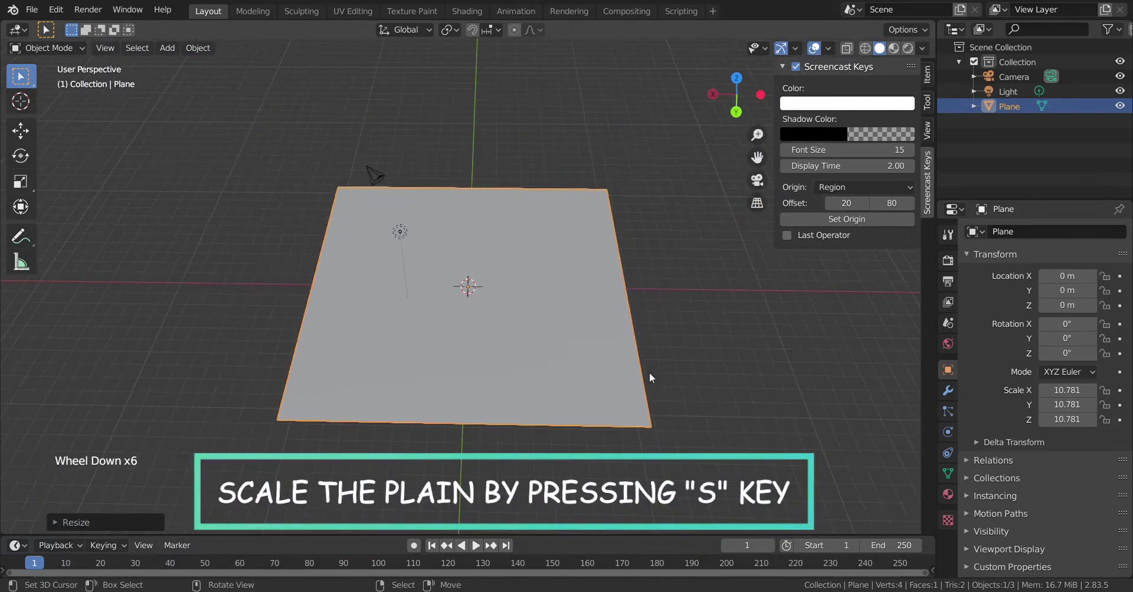
Enable Collision physics on the floor plane
mouse_move(723, 409)
middle_mouse_down()
mouse_move(521, 411)
mouse_move(665, 411)
mouse_move(714, 358)
mouse_move(731, 407)
middle_mouse_up()
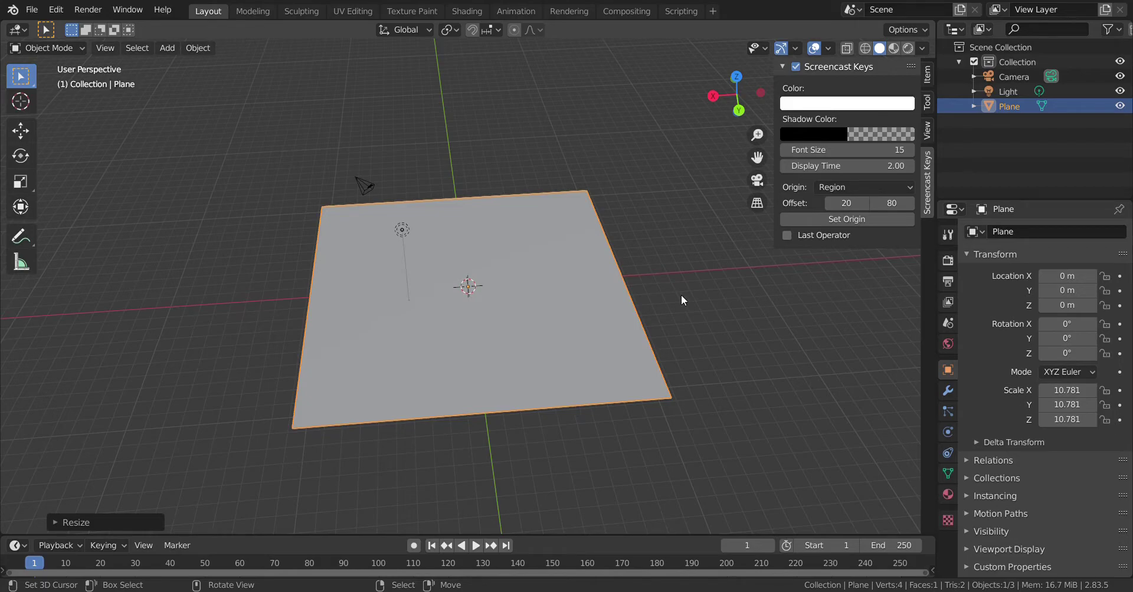
mouse_move(615, 374)
middle_mouse_down()
mouse_move(577, 335)
mouse_move(611, 385)
mouse_move(594, 378)
middle_mouse_up()
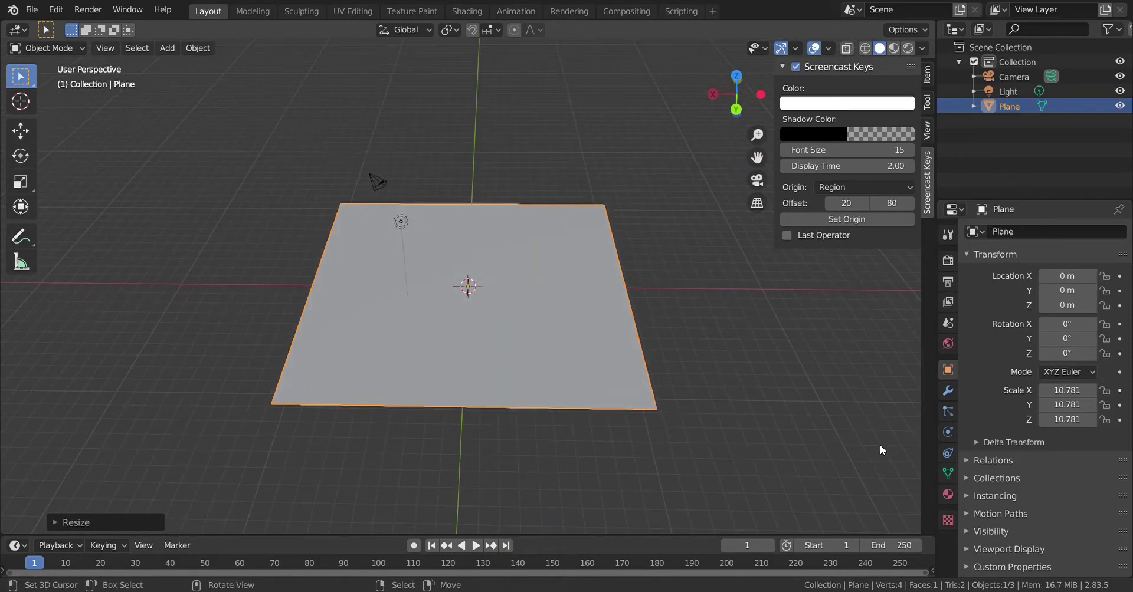
left_click(946, 454)
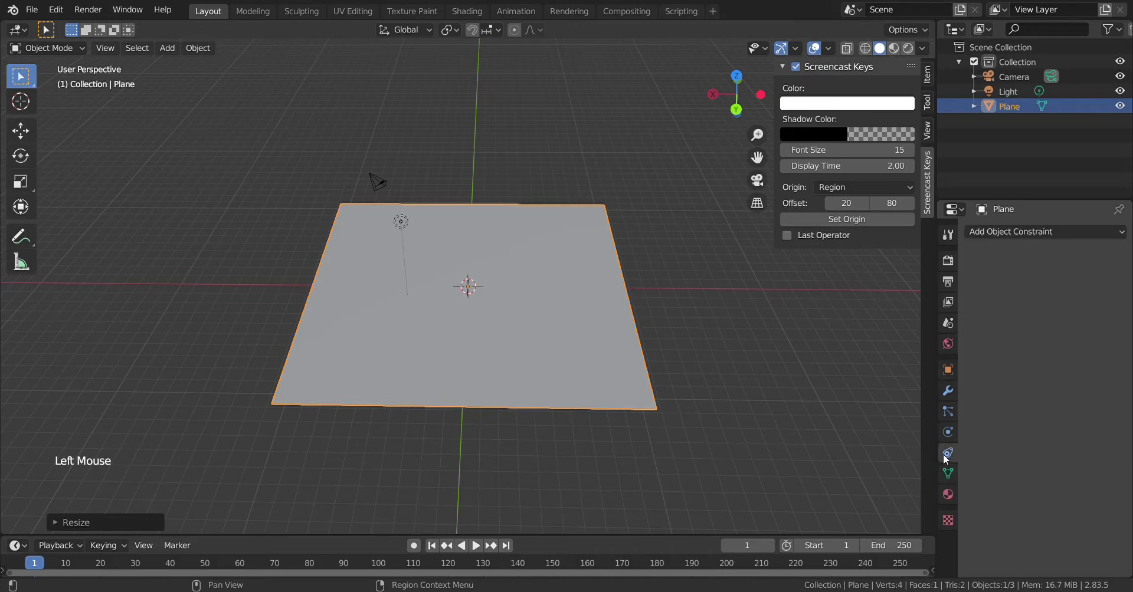
scroll(944, 456, "up", 1)
left_click(945, 431)
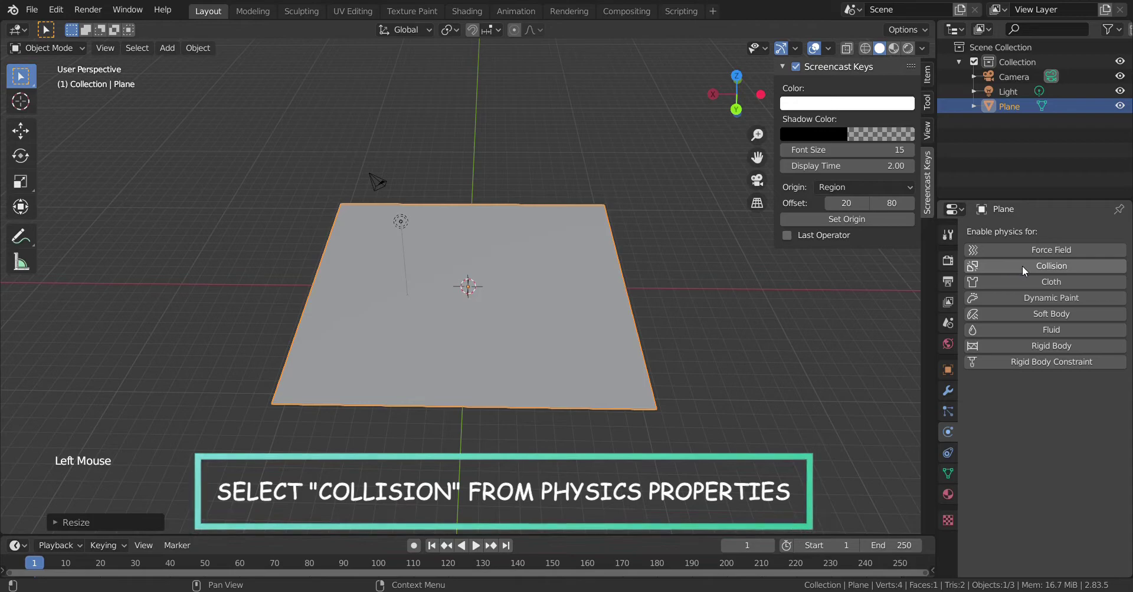
left_click(1043, 266)
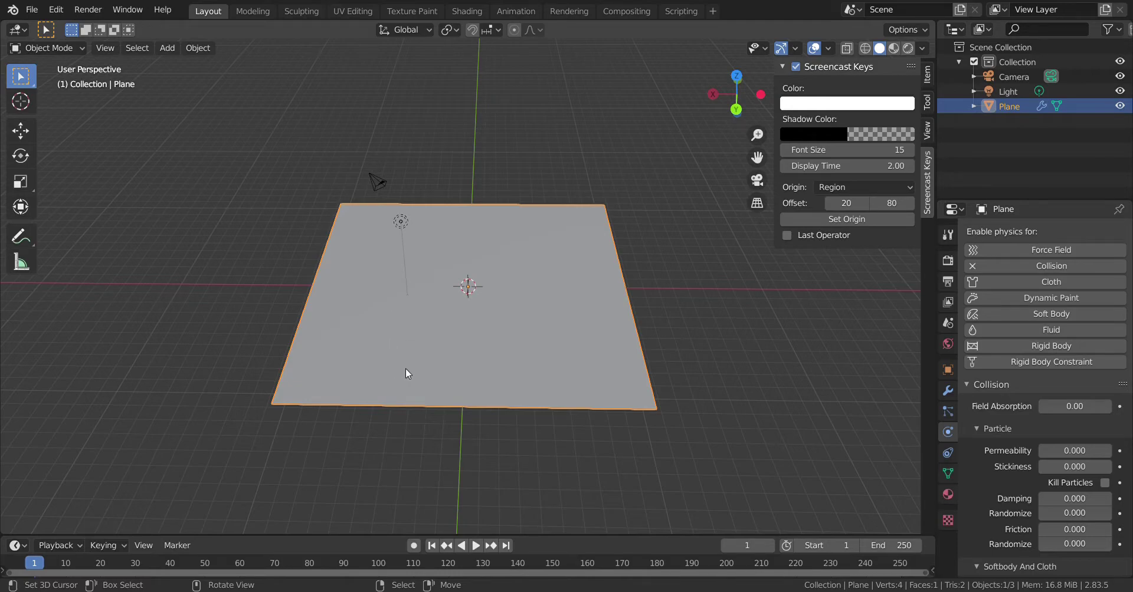
Add a UV sphere mesh at the centre of the plane
left_click(171, 50)
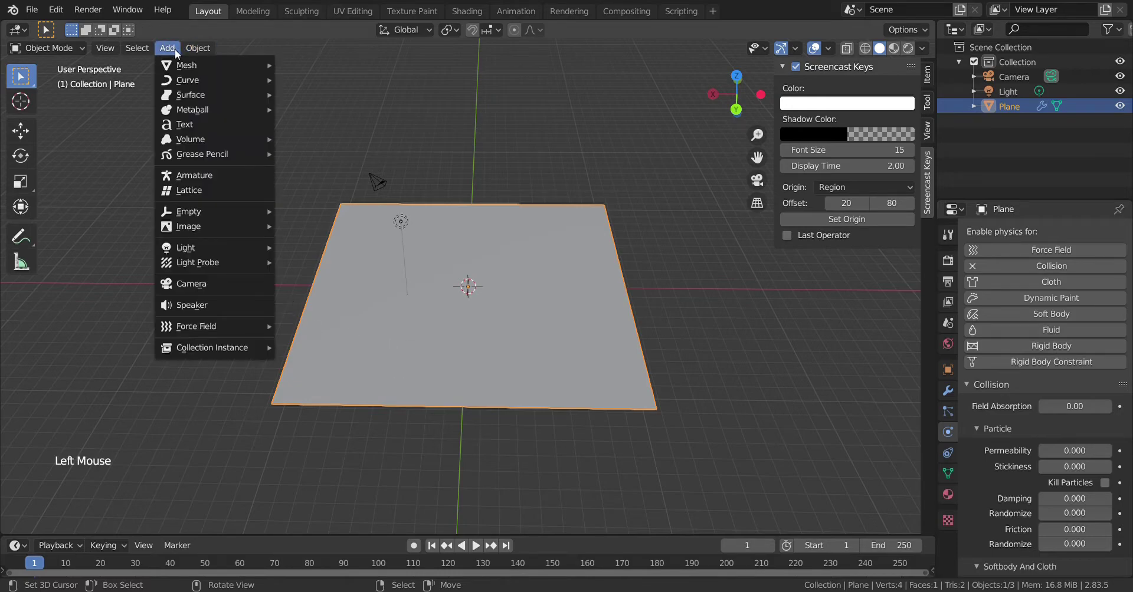
mouse_move(248, 65)
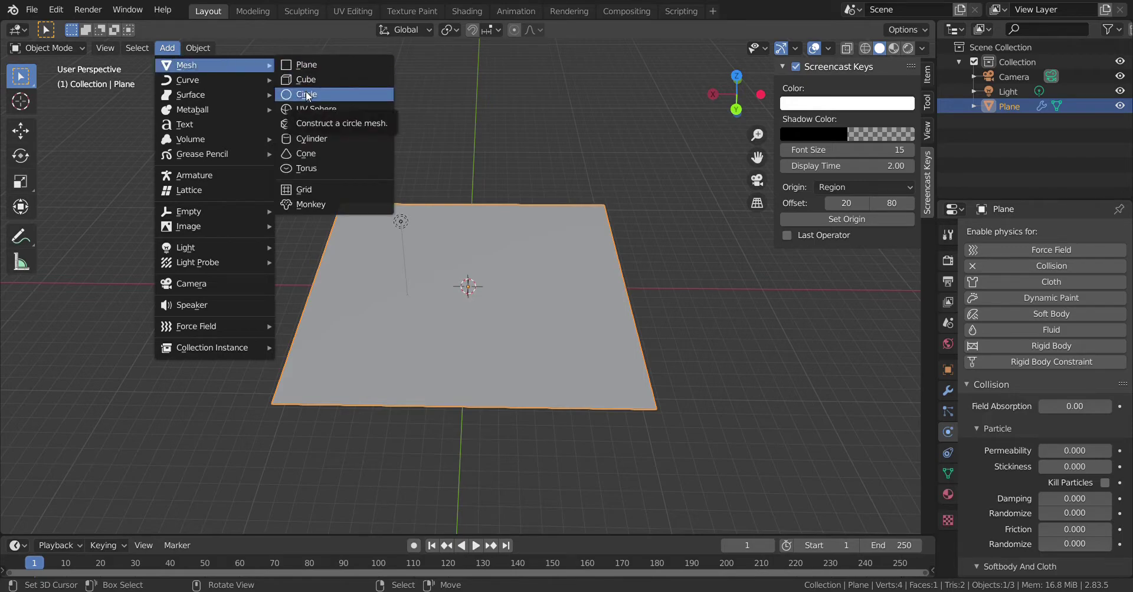
left_click(310, 108)
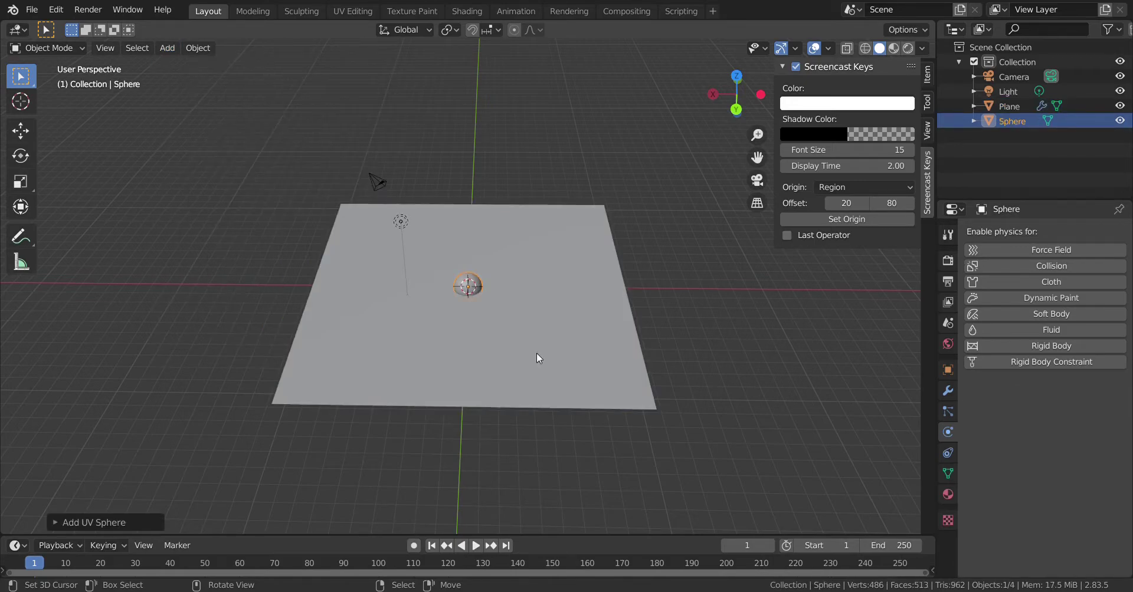
Set the new UV sphere's segments to 16 and its rings to 8
mouse_move(536, 354)
middle_mouse_down()
mouse_move(427, 353)
mouse_move(534, 349)
middle_mouse_up()
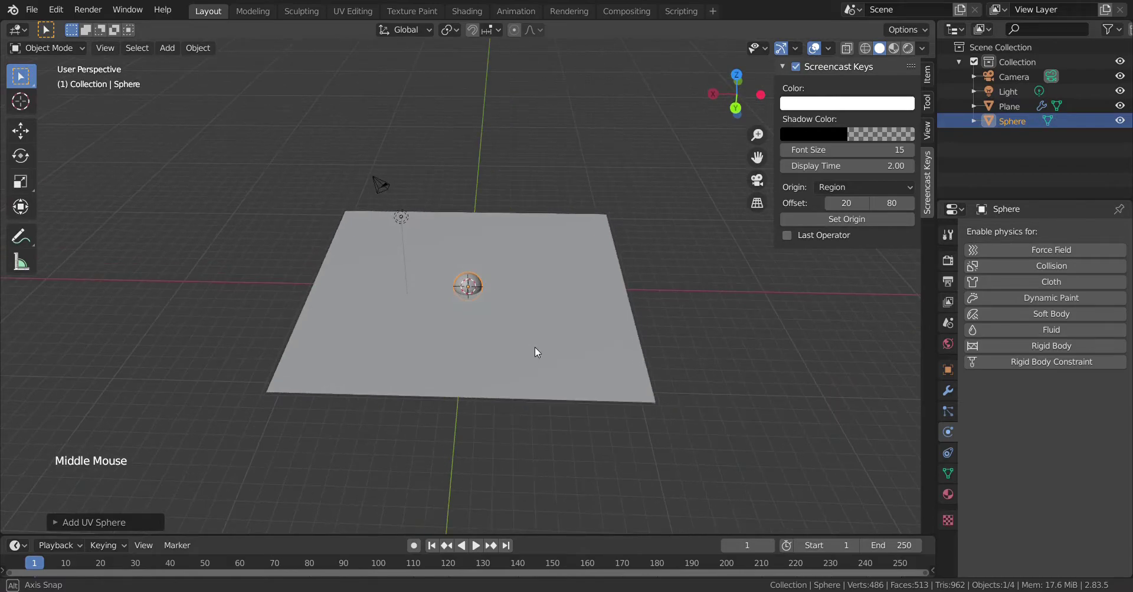
scroll(488, 293, "up", 5)
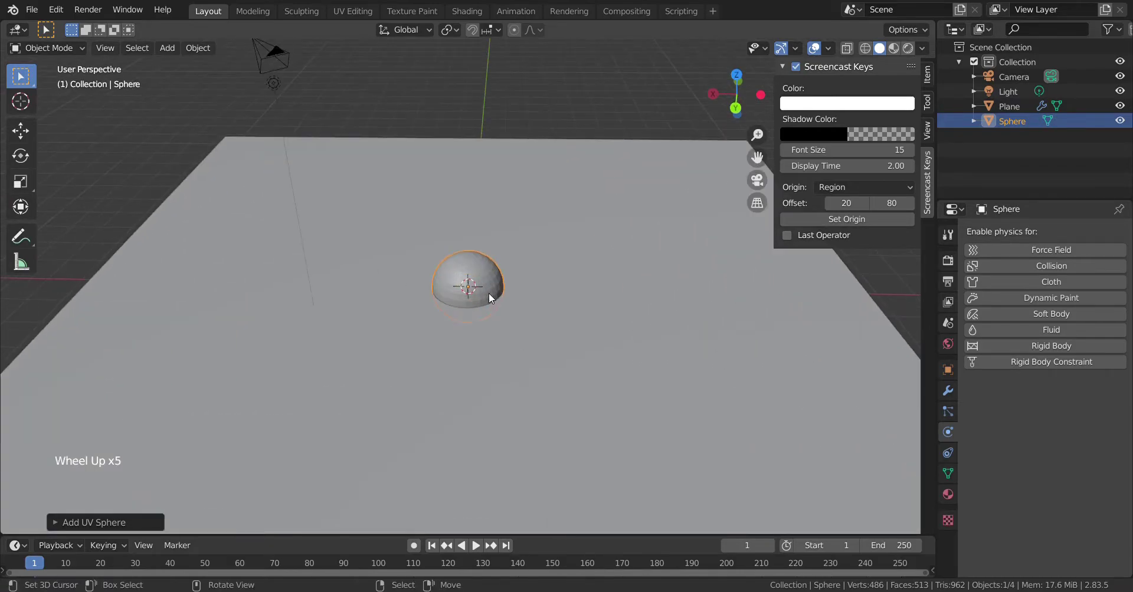
scroll(489, 293, "down", 1)
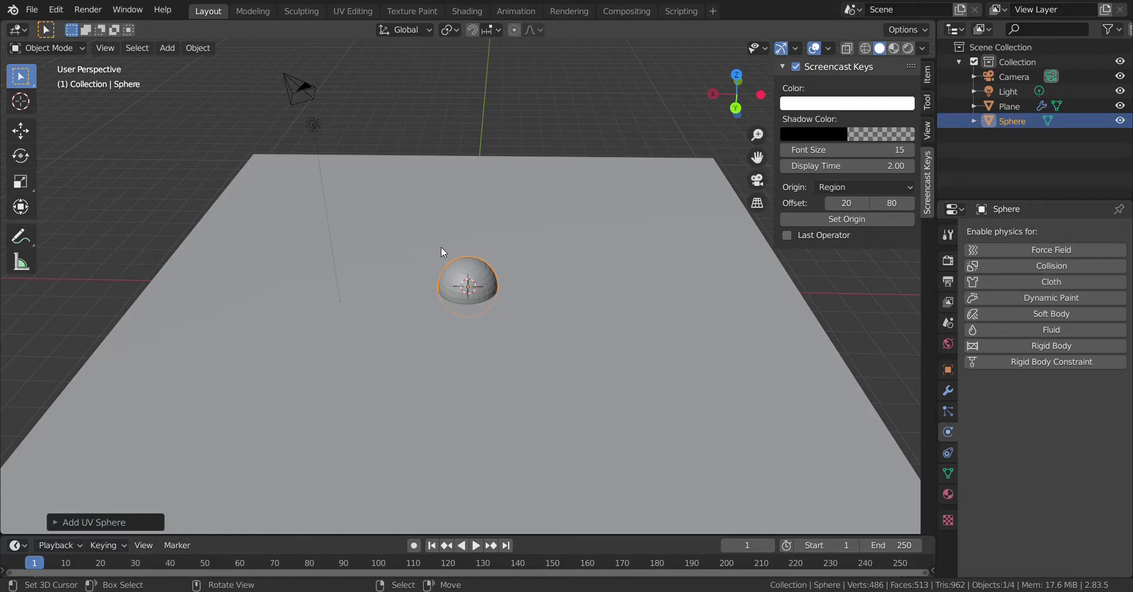
left_click(87, 519)
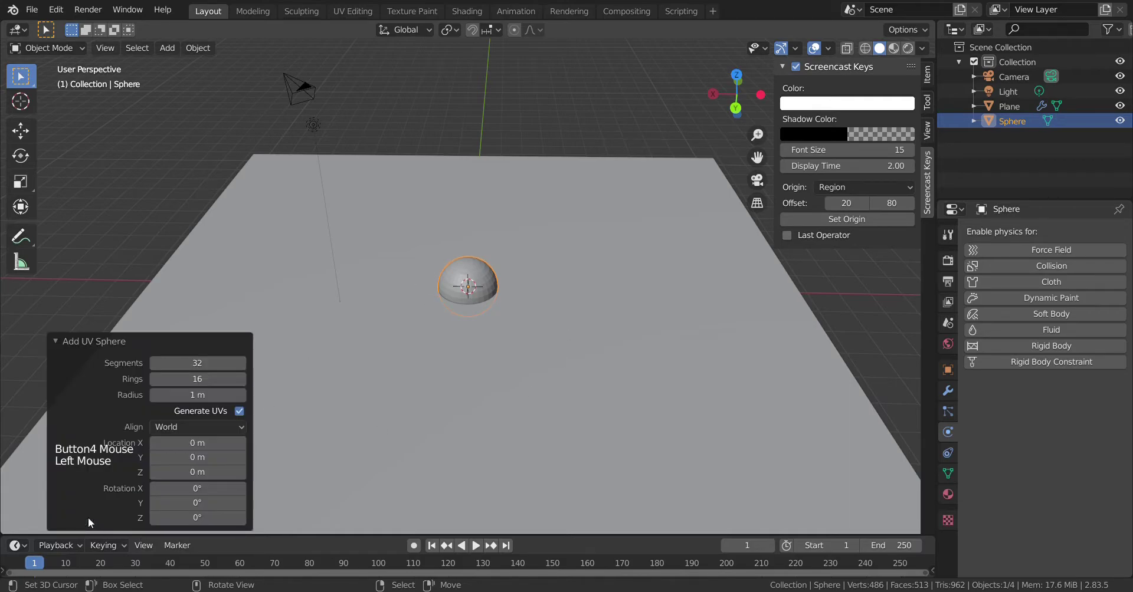
left_click(210, 368)
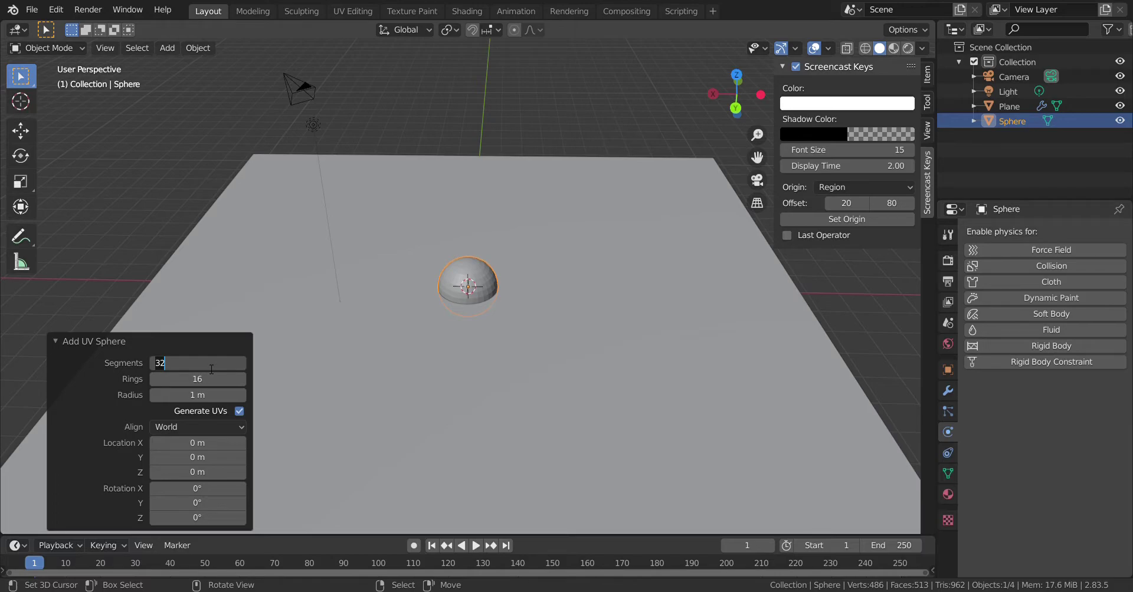
type("16")
left_click(271, 414)
left_click(216, 384)
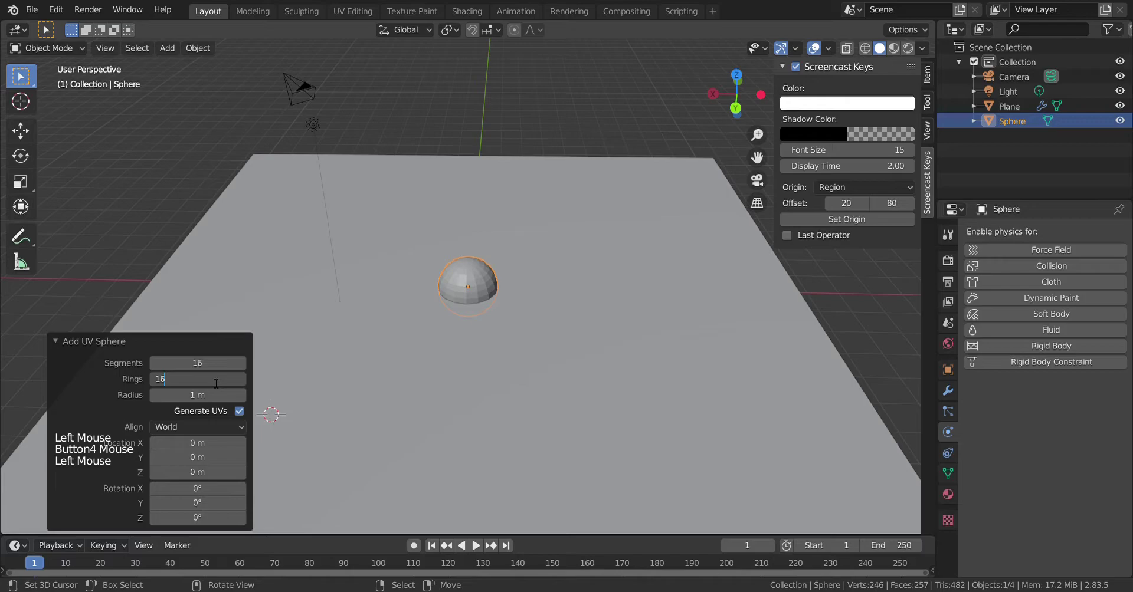
key("BackSpace")
key("BackSpace")
type("8")
key("Return")
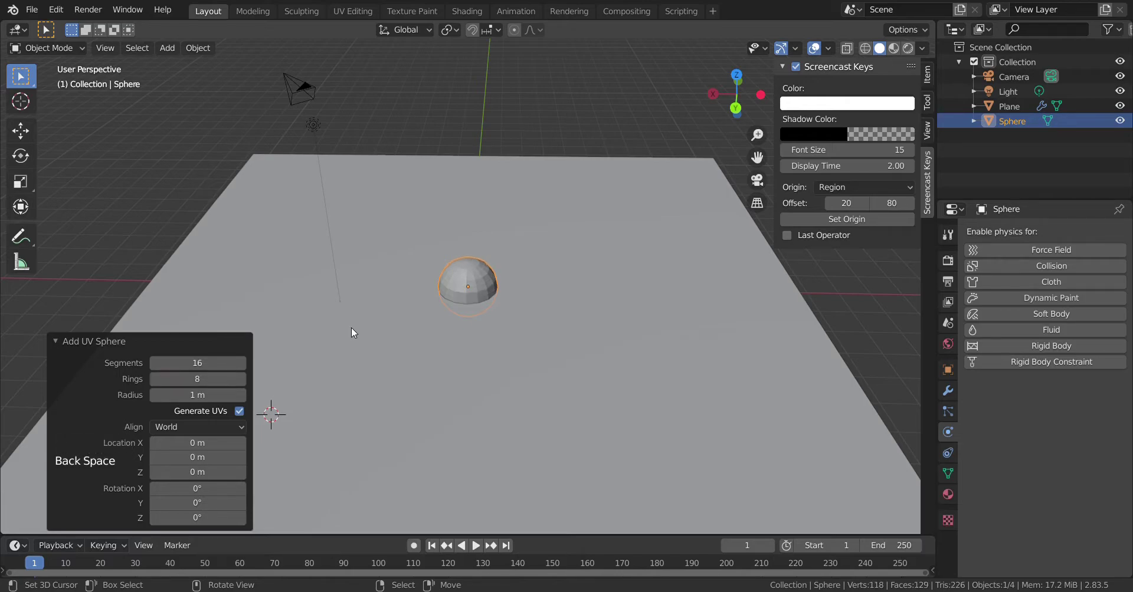
Snap the 3D cursor to the world origin
key("shift+s")
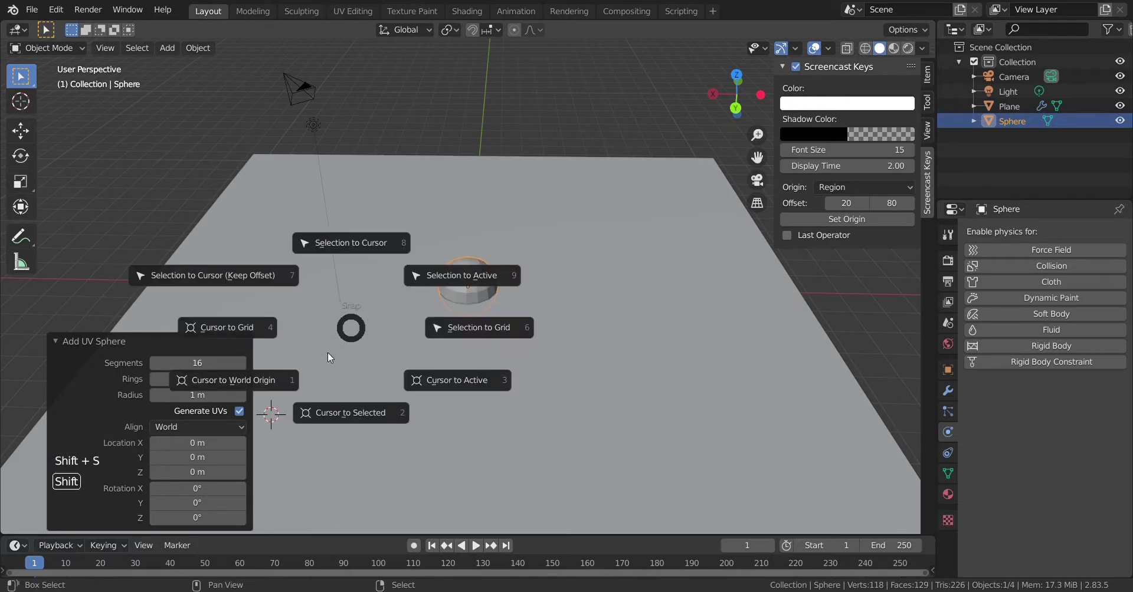
left_click(273, 381)
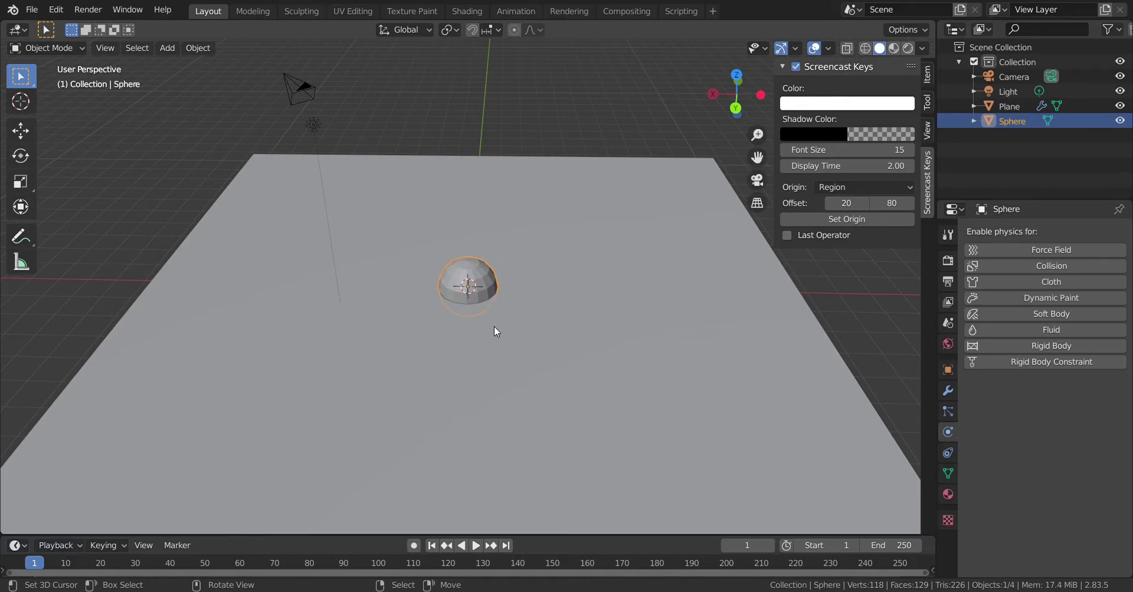
mouse_move(488, 327)
middle_mouse_down()
mouse_move(466, 325)
mouse_move(487, 322)
middle_mouse_up()
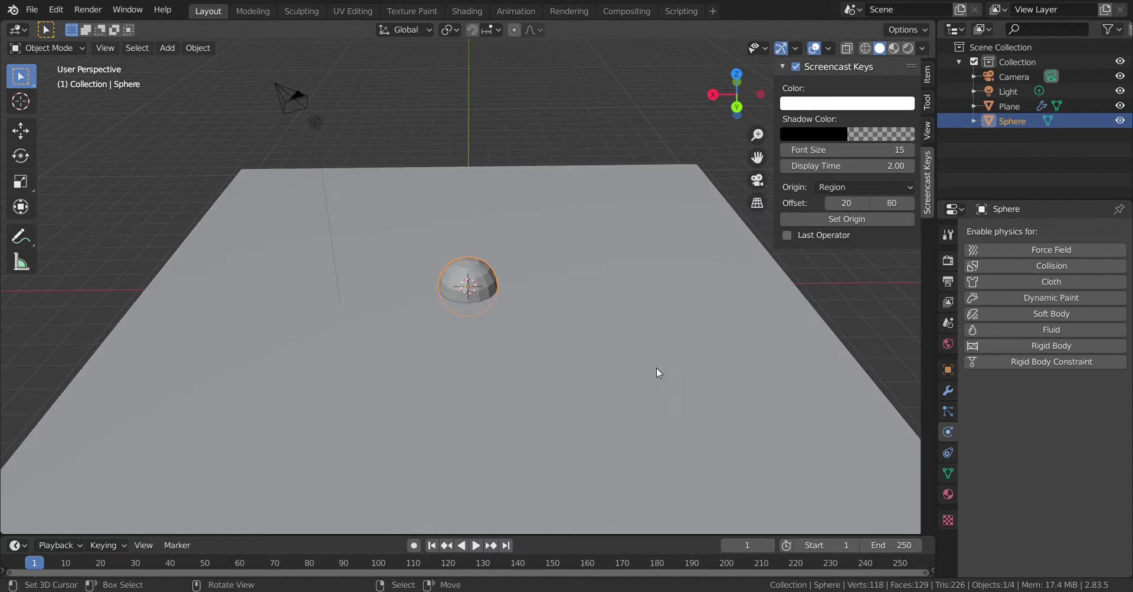
Add a Subdivision Surface modifier to the sphere
left_click(950, 389)
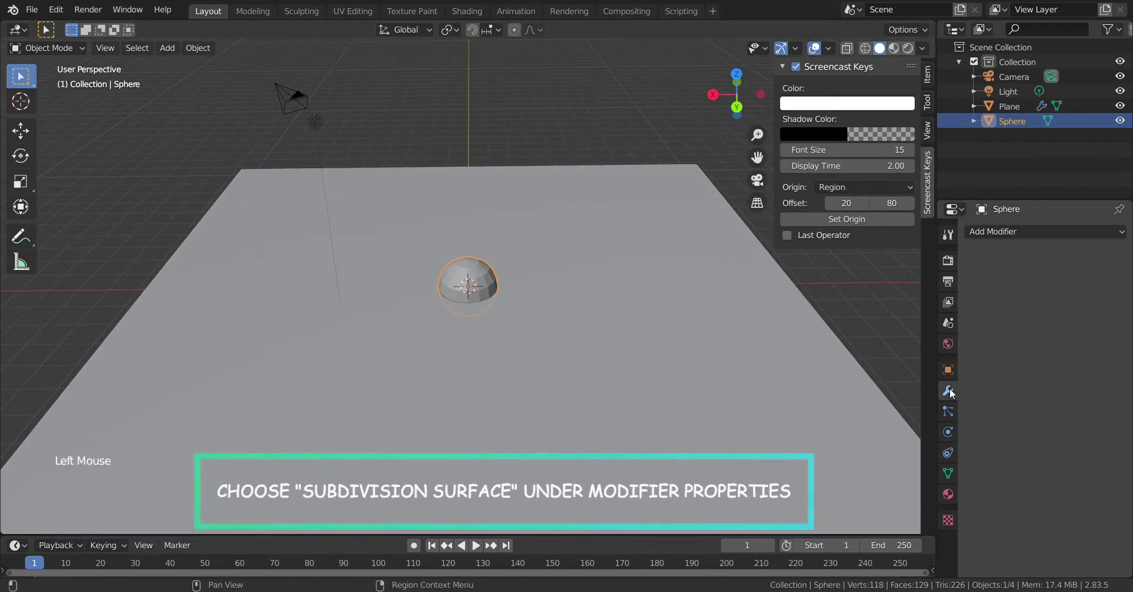
left_click(994, 233)
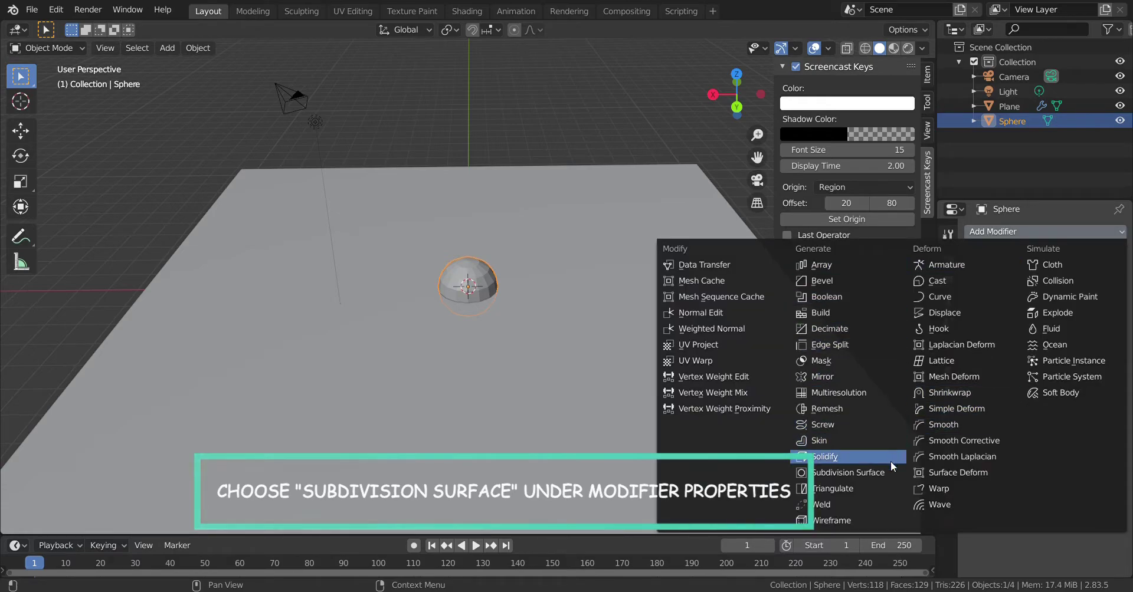
left_click(878, 473)
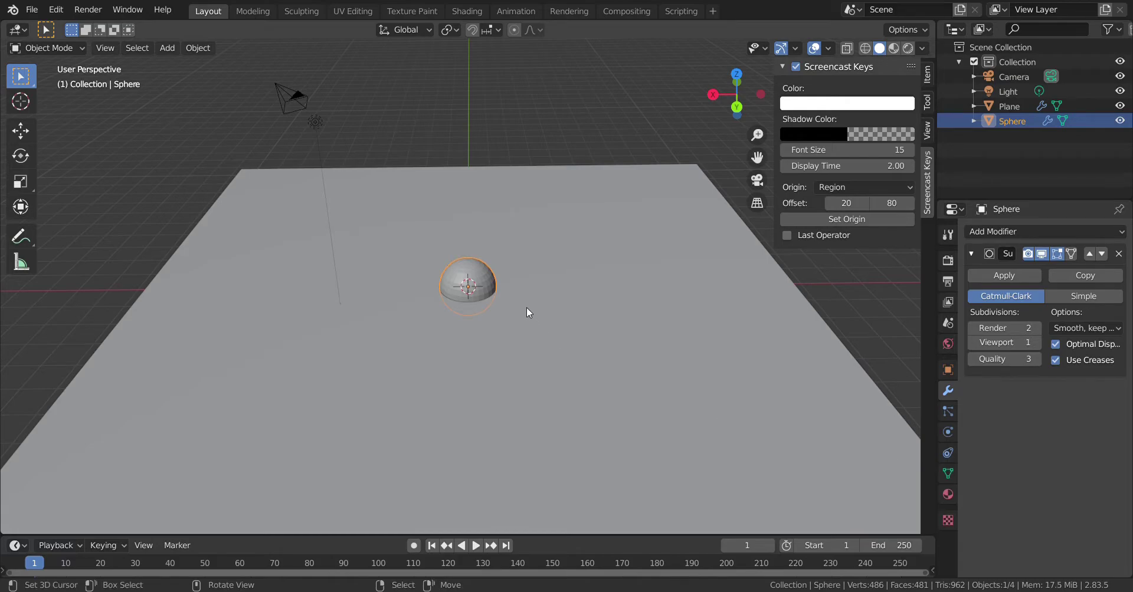
Set the Subdivision Surface modifier's render and viewport subdivisions both to 3
scroll(526, 308, "down", 2)
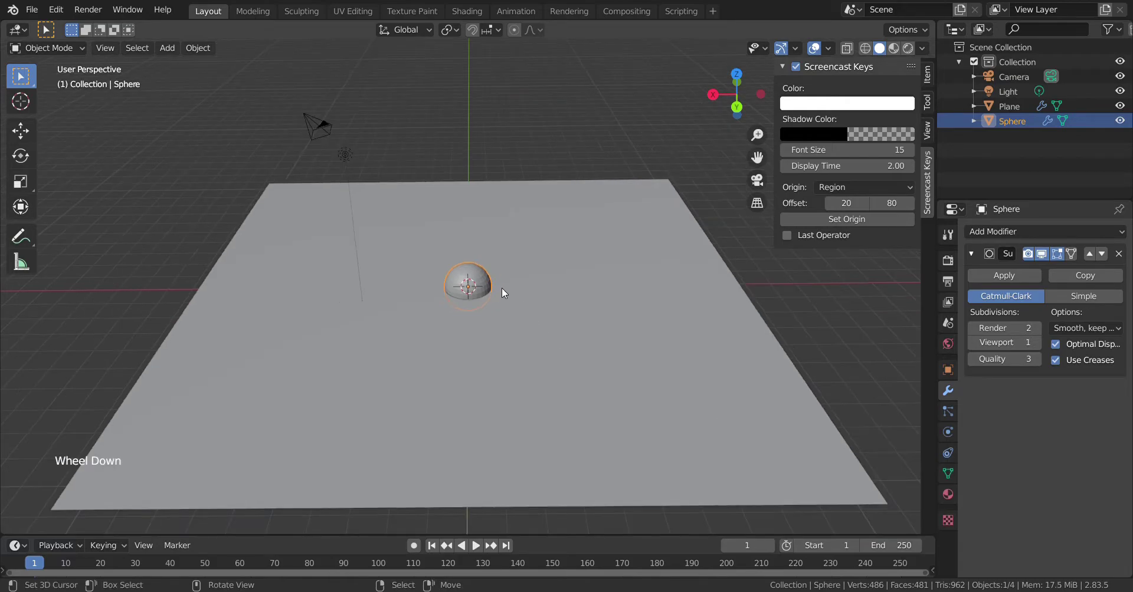
left_click(1028, 331)
type("3")
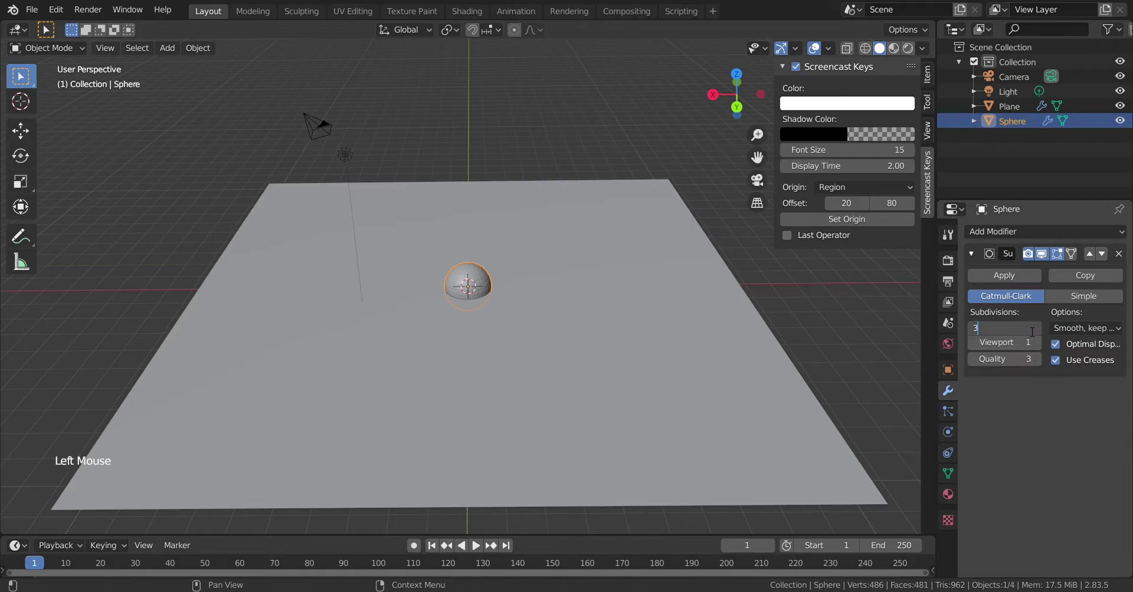
left_click(1030, 343)
left_click(1016, 347)
type("3")
key("Return")
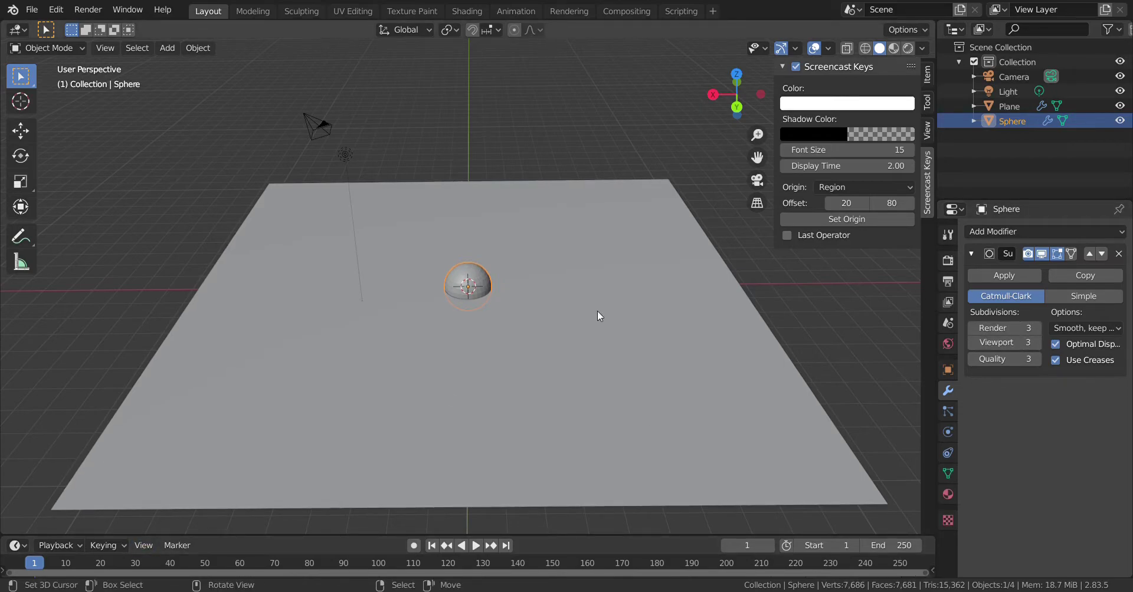
scroll(498, 310, "down", 1)
scroll(498, 310, "up", 7)
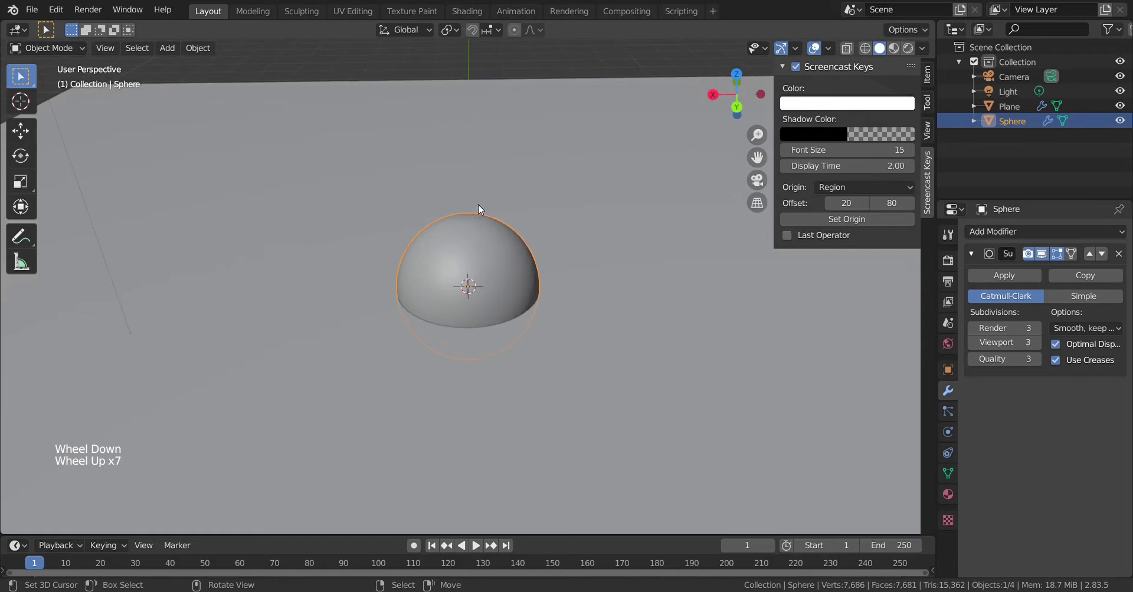
Move the sphere straight up along the global Z axis by about 5.97 m, above the floor plane
scroll(476, 293, "down", 4)
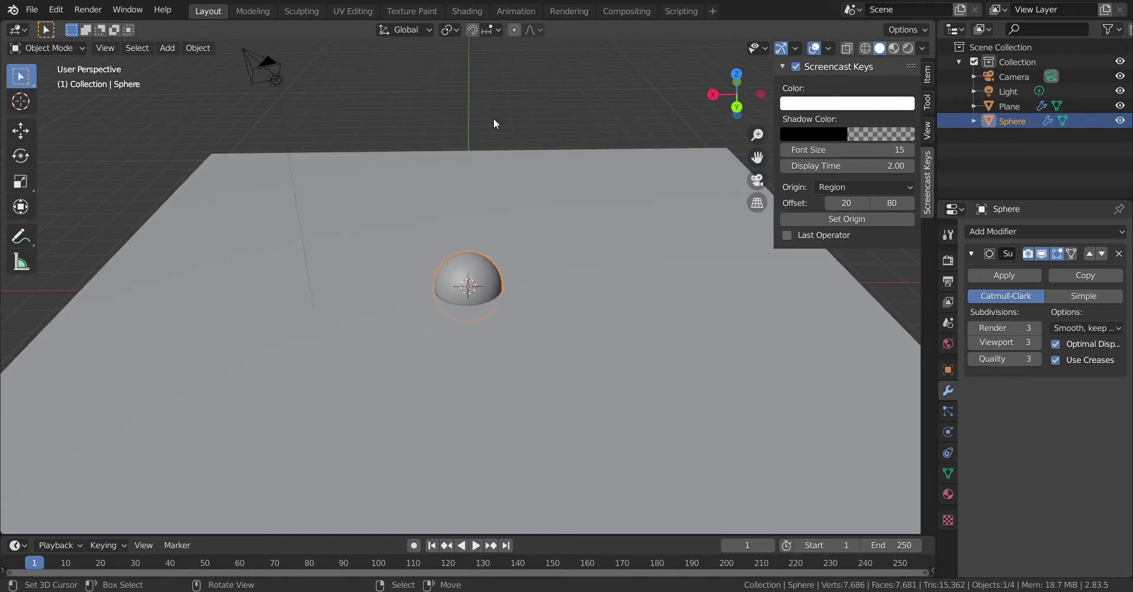
scroll(499, 151, "down", 2)
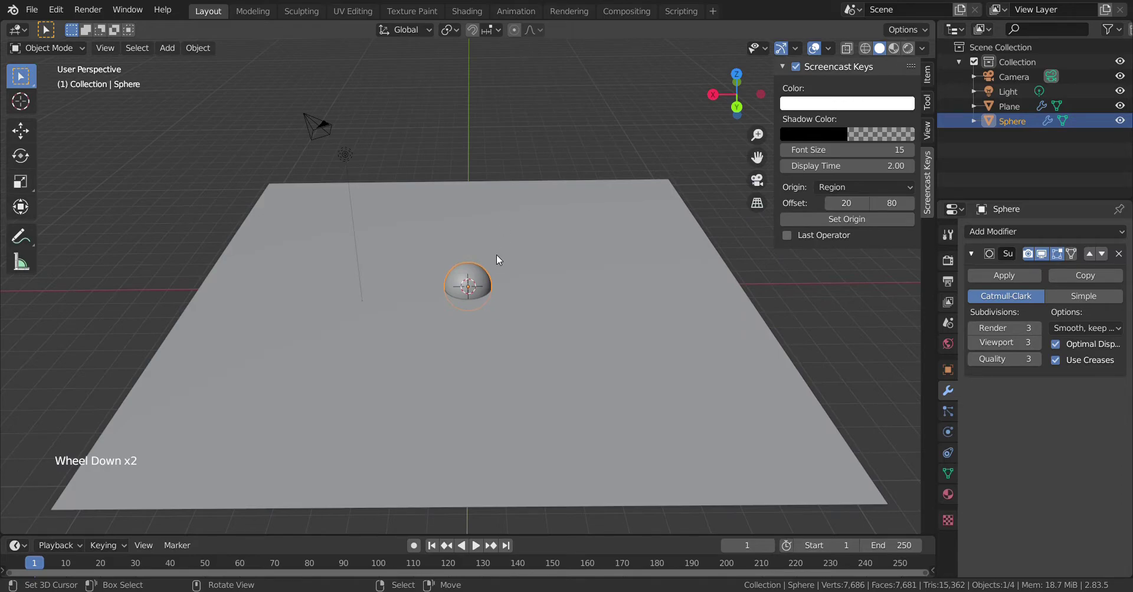
key("g")
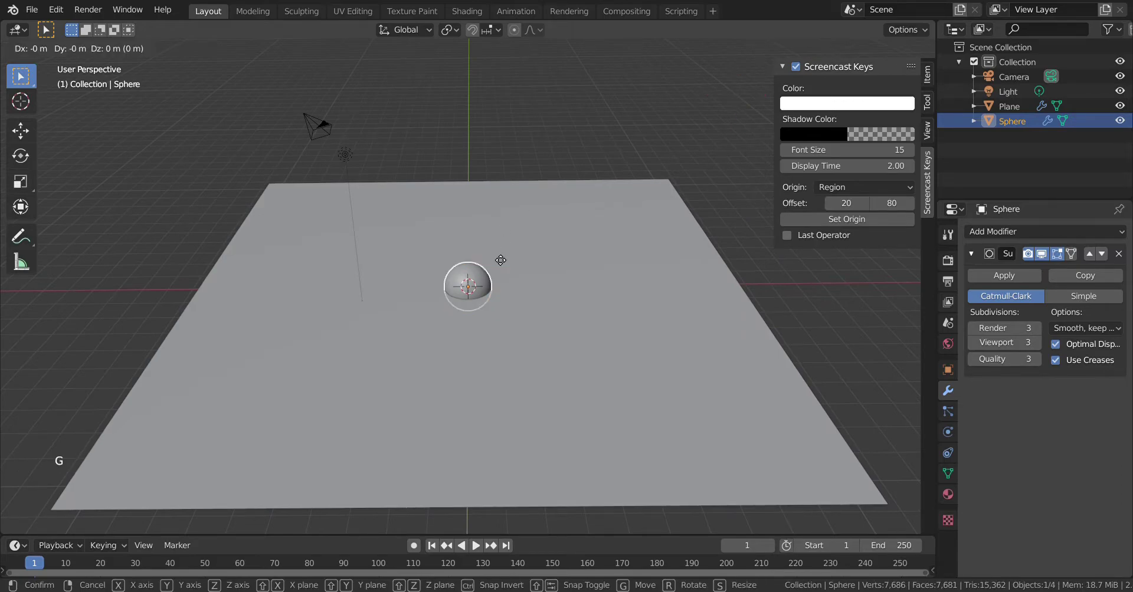
key("z")
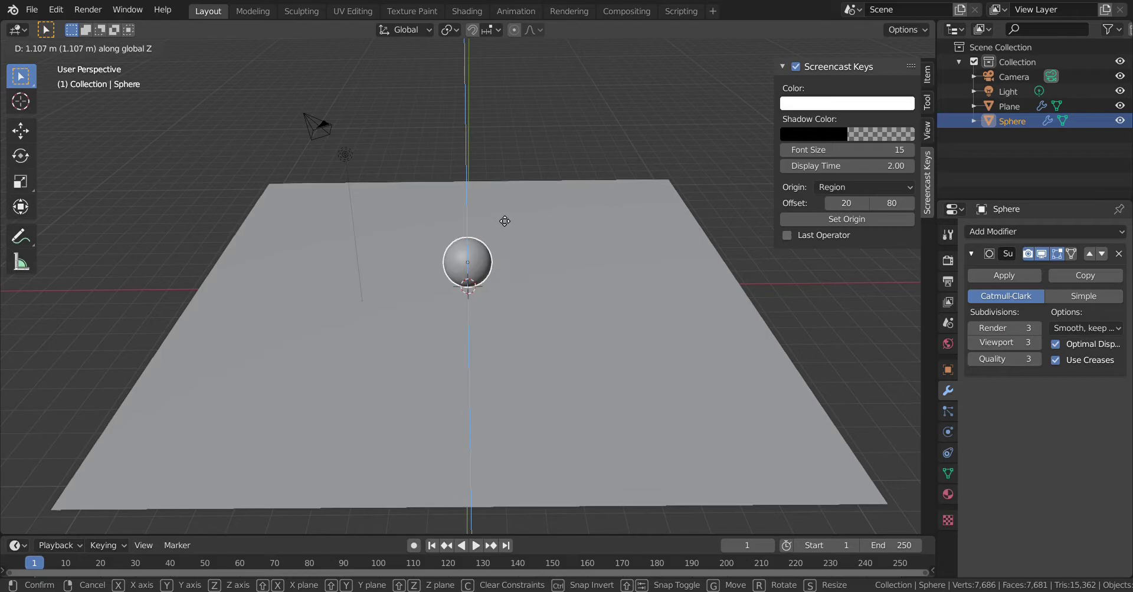
left_click(510, 114)
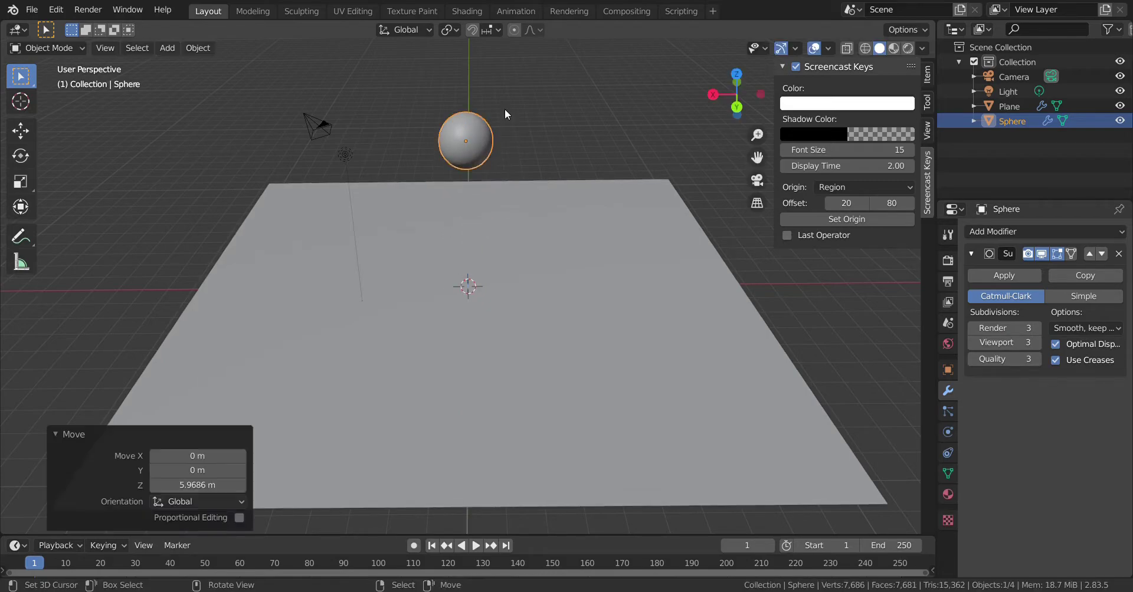
Apply Shade Smooth to the raised sphere
middle_click_drag(595, 334, 554, 278)
scroll(508, 123, "up", 6)
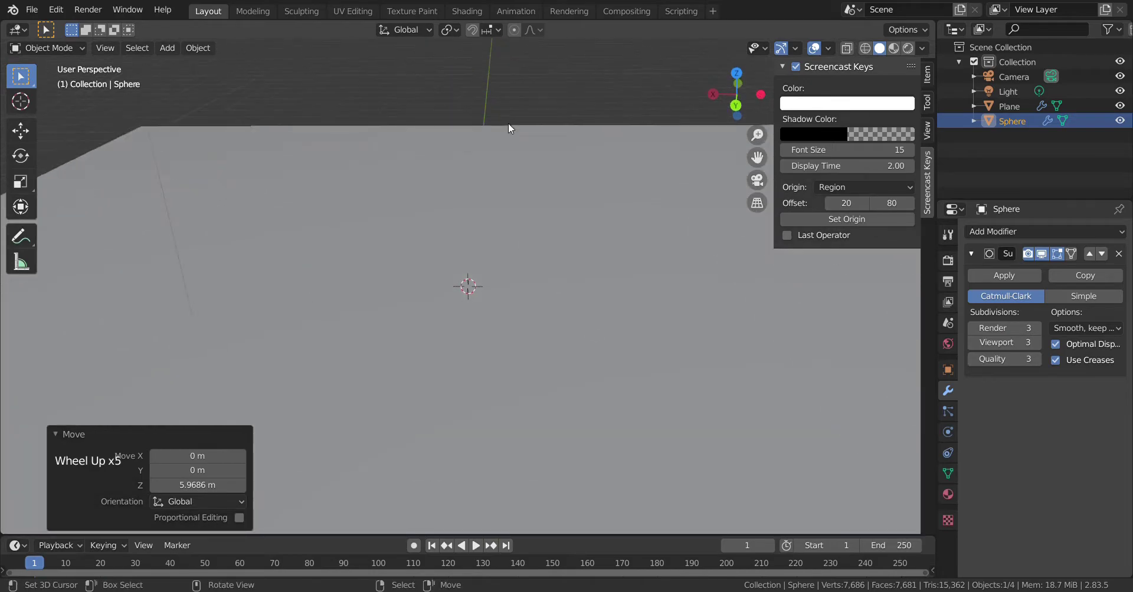
scroll(508, 123, "down", 4)
scroll(508, 123, "down", 3)
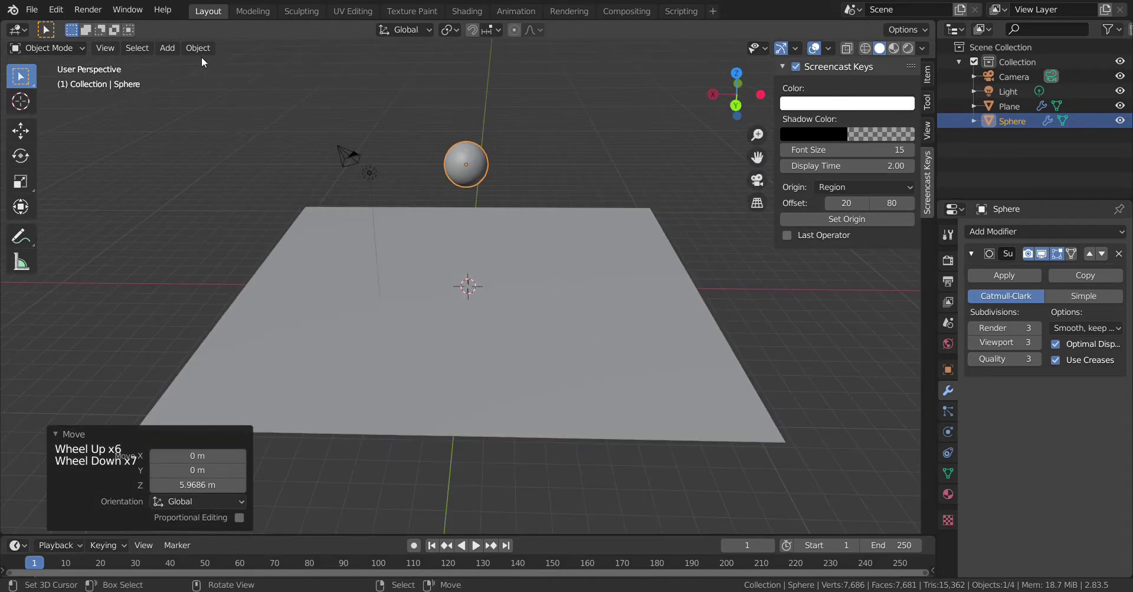
left_click(196, 50)
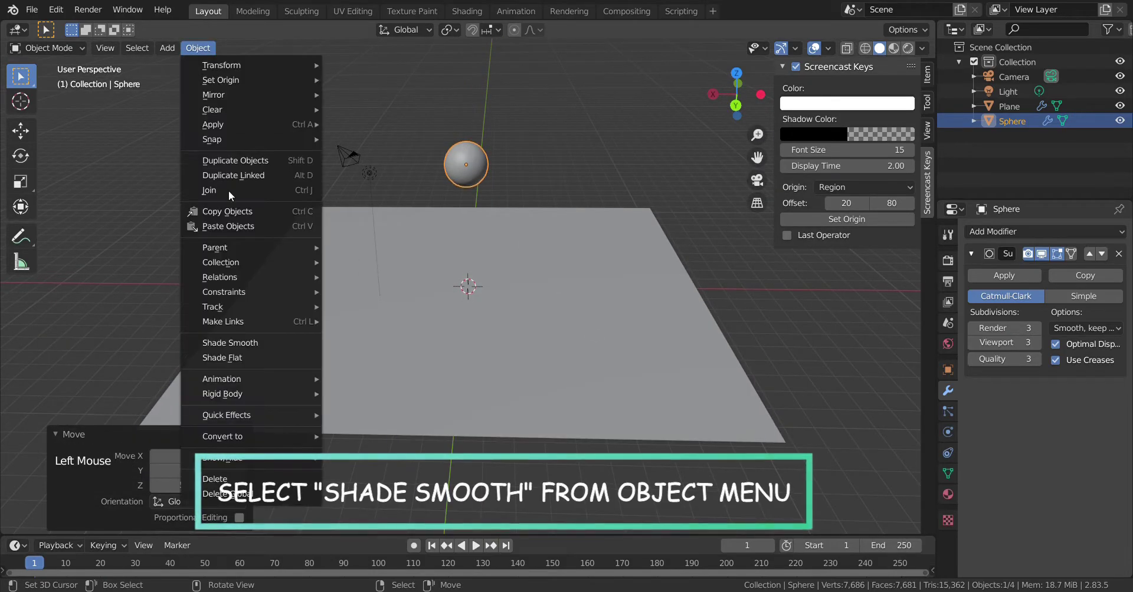
left_click(252, 343)
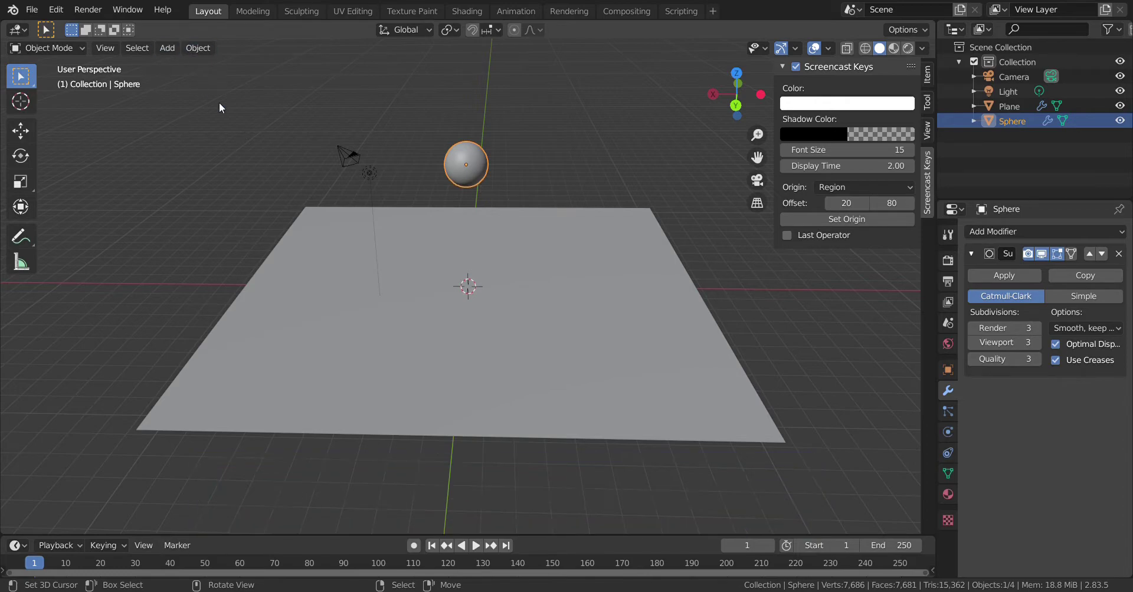
left_click(195, 50)
Enable Soft Body physics on the sphere and turn off its Goal option
left_click(947, 437)
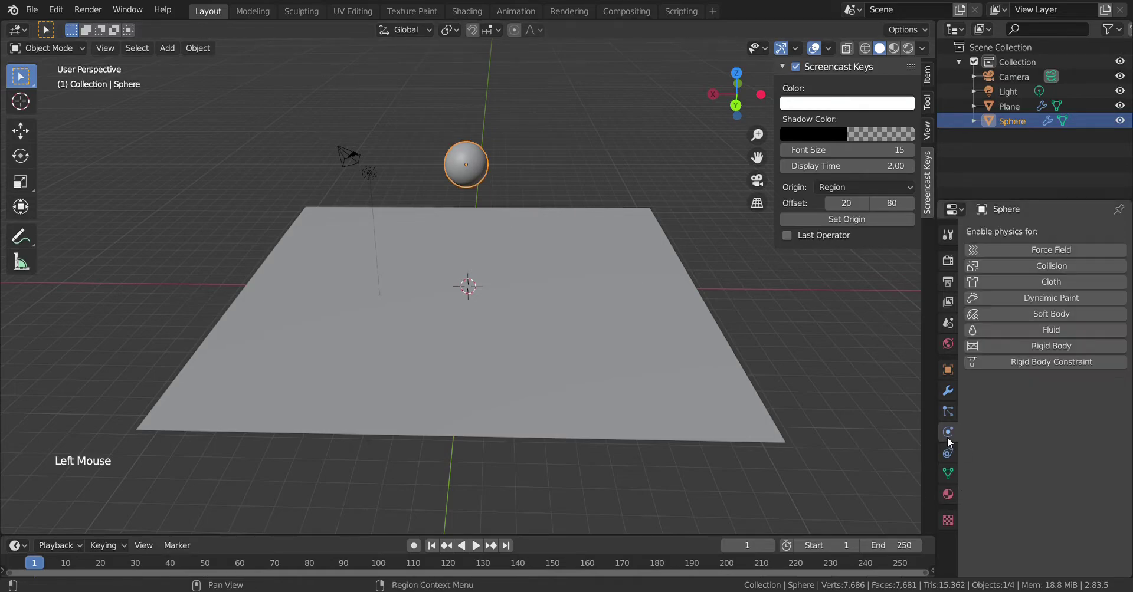
left_click(1054, 318)
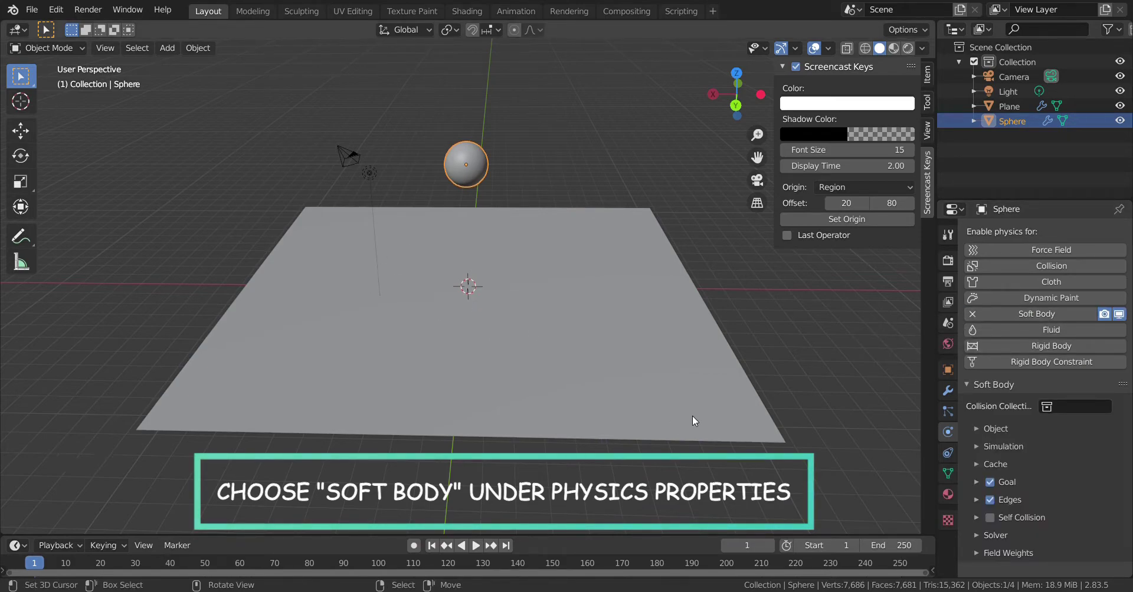
scroll(1085, 468, "down", 4)
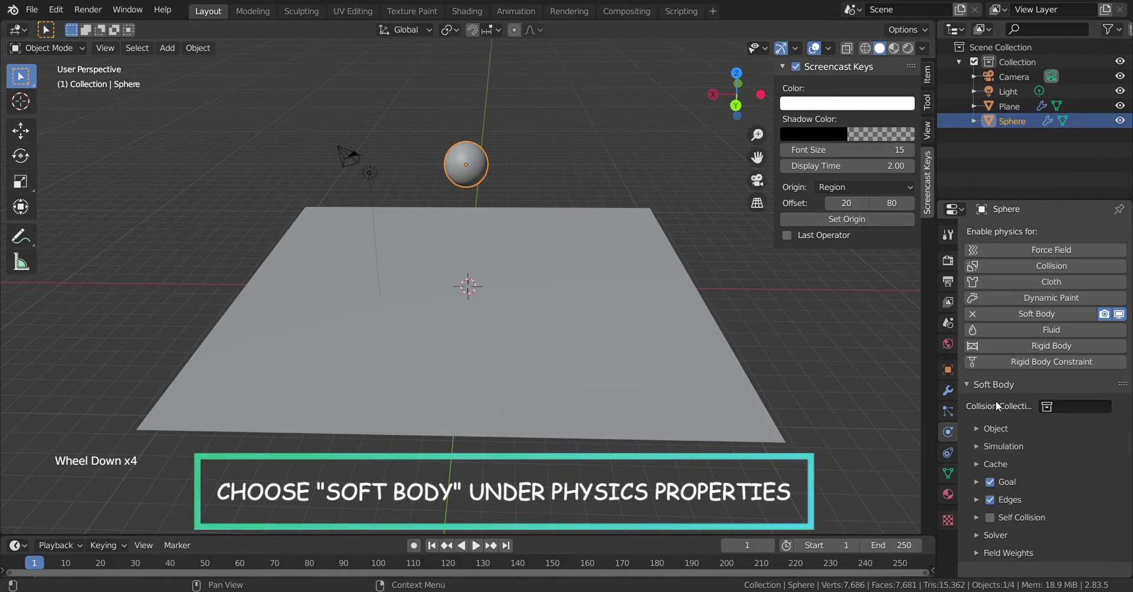
left_click(989, 484)
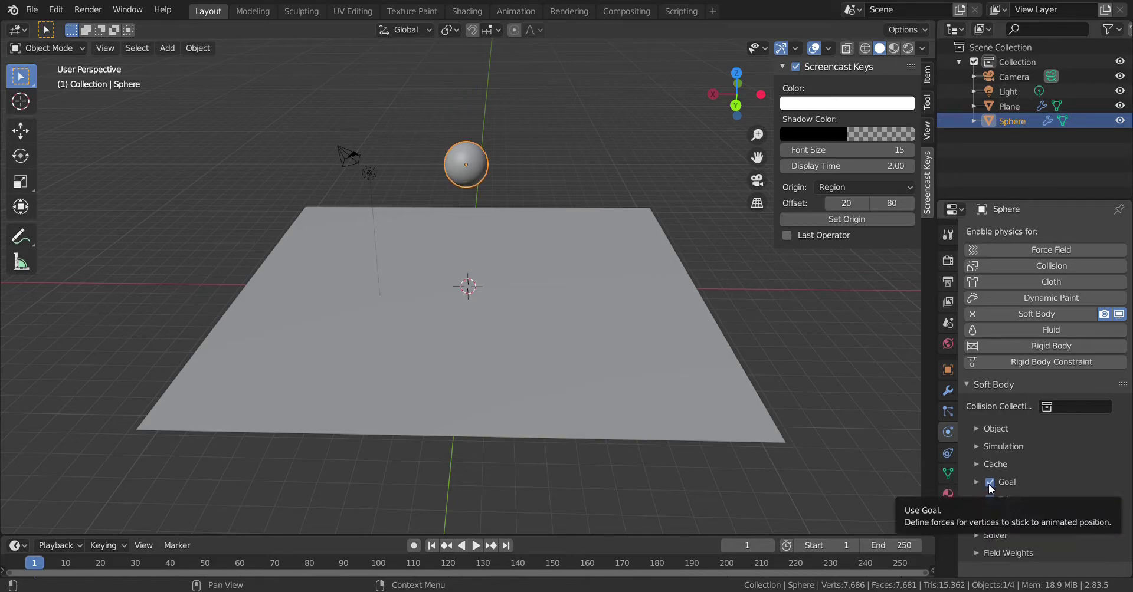
Set the Bending value in the sphere's soft body Edges settings to 5
left_click(976, 499)
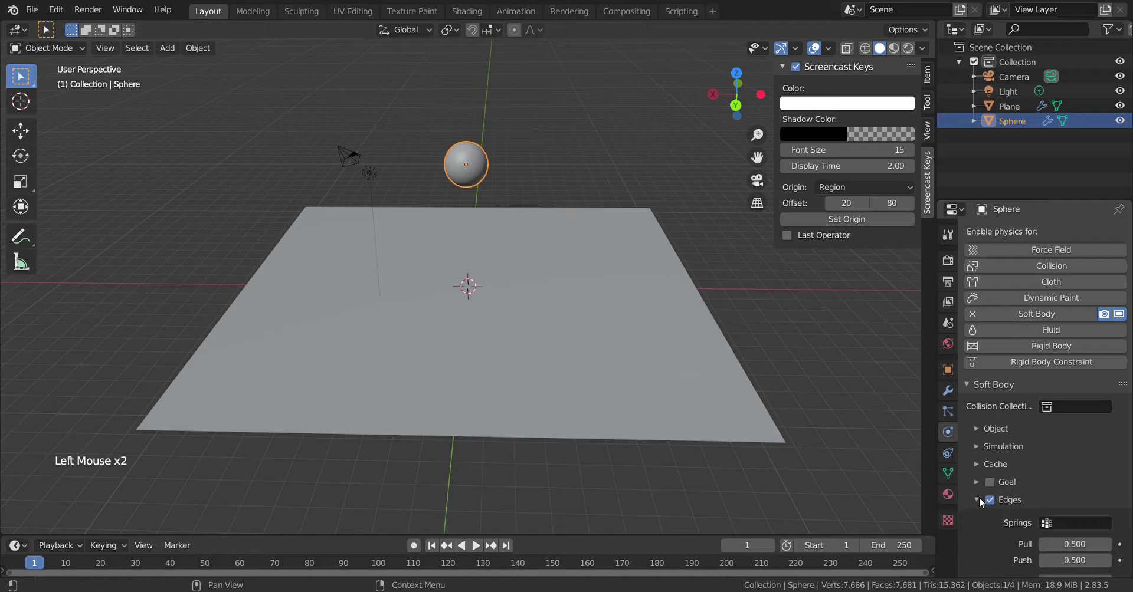
scroll(989, 501, "down", 1)
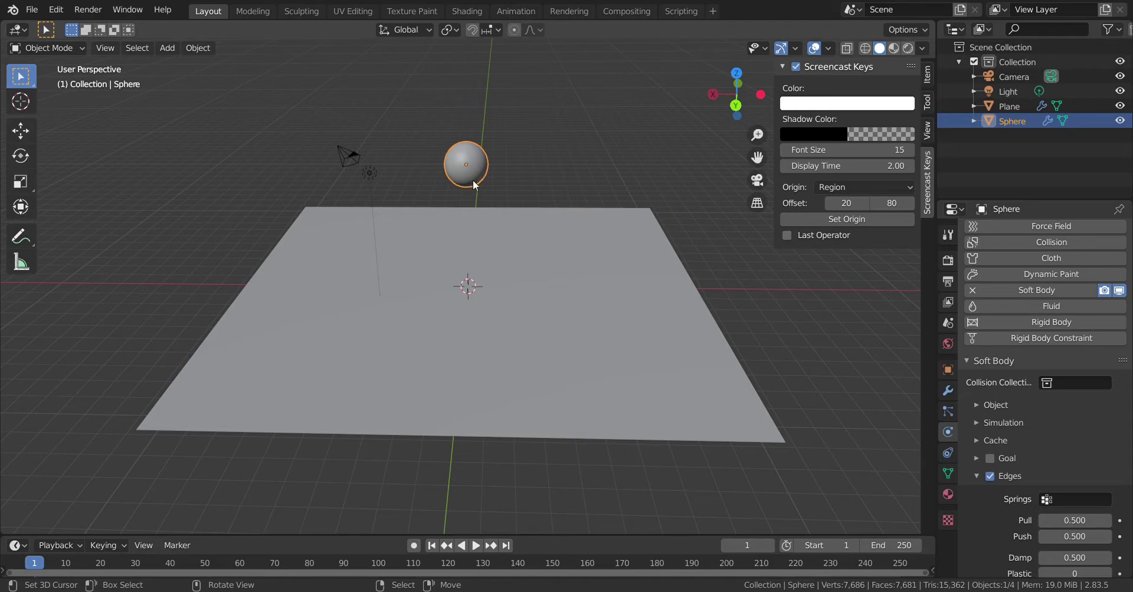
scroll(1039, 505, "down", 2)
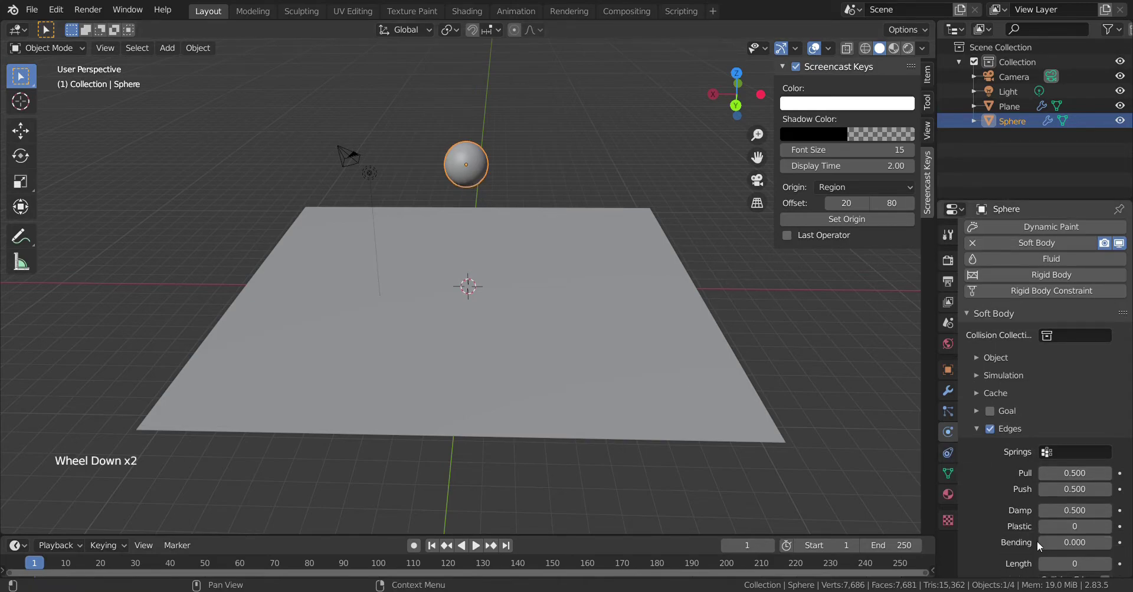
scroll(1036, 541, "down", 1)
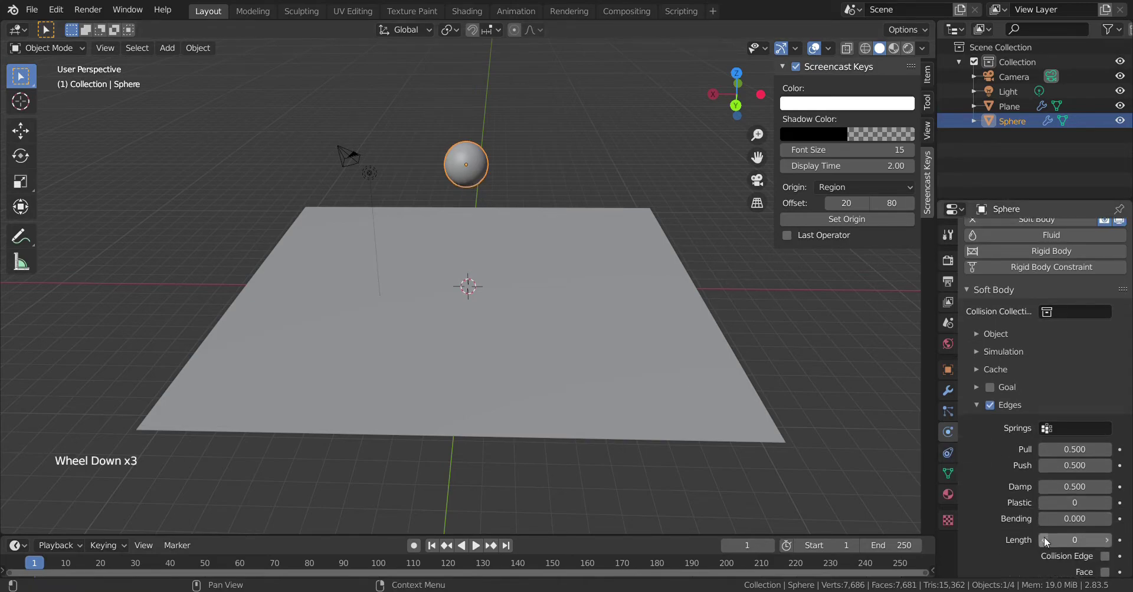
left_click(1077, 519)
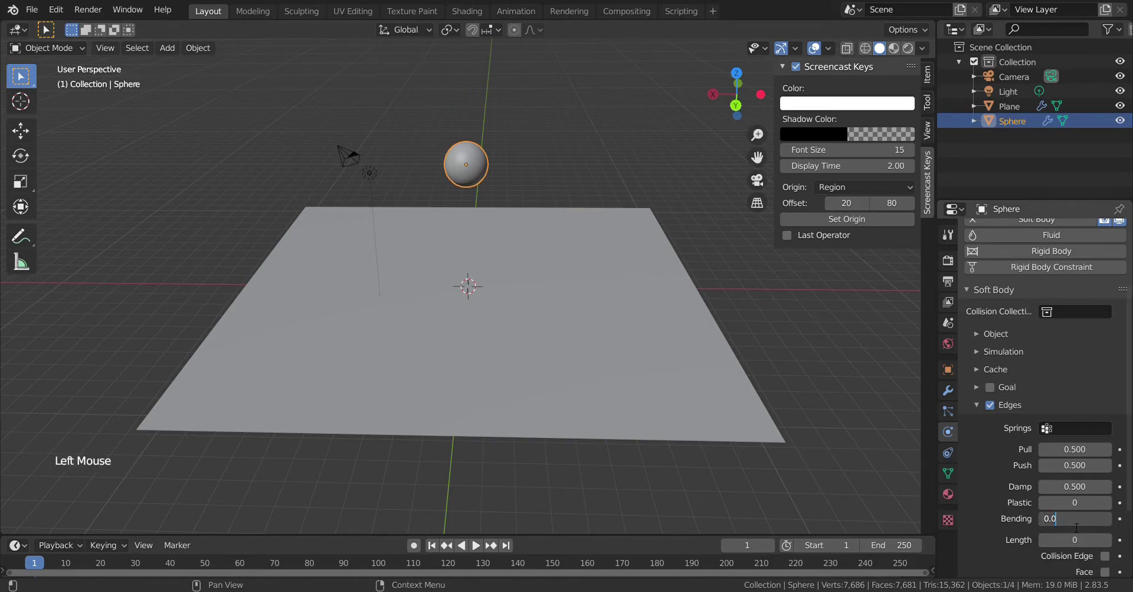
key("BackSpace")
key("BackSpace")
type("5")
key("Return")
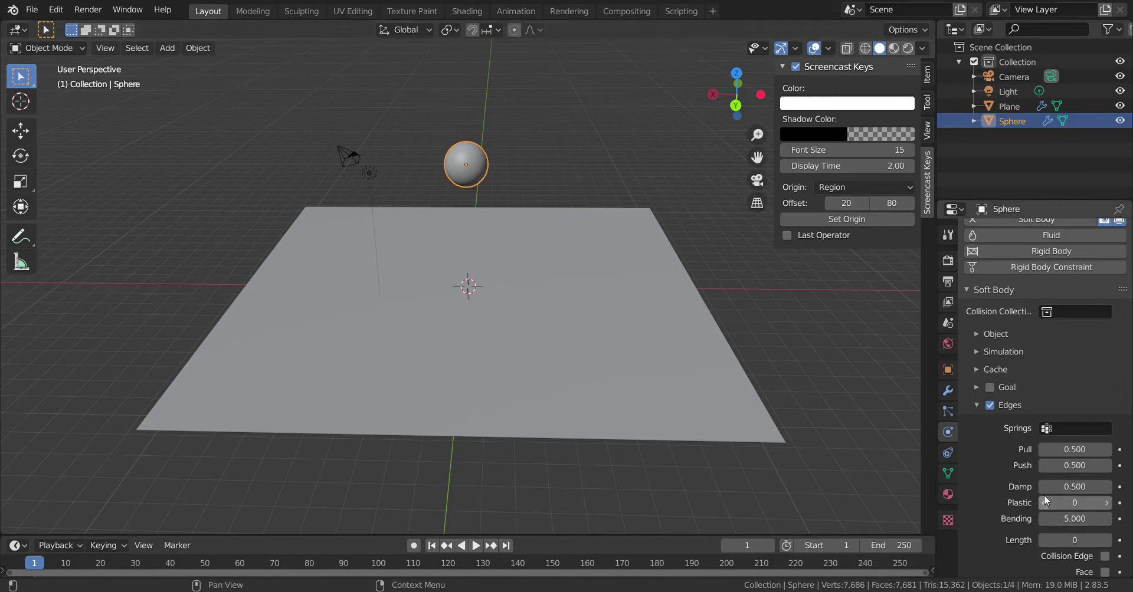
Bake the sphere's soft body simulation cache for frames 1 to 250
left_click(979, 369)
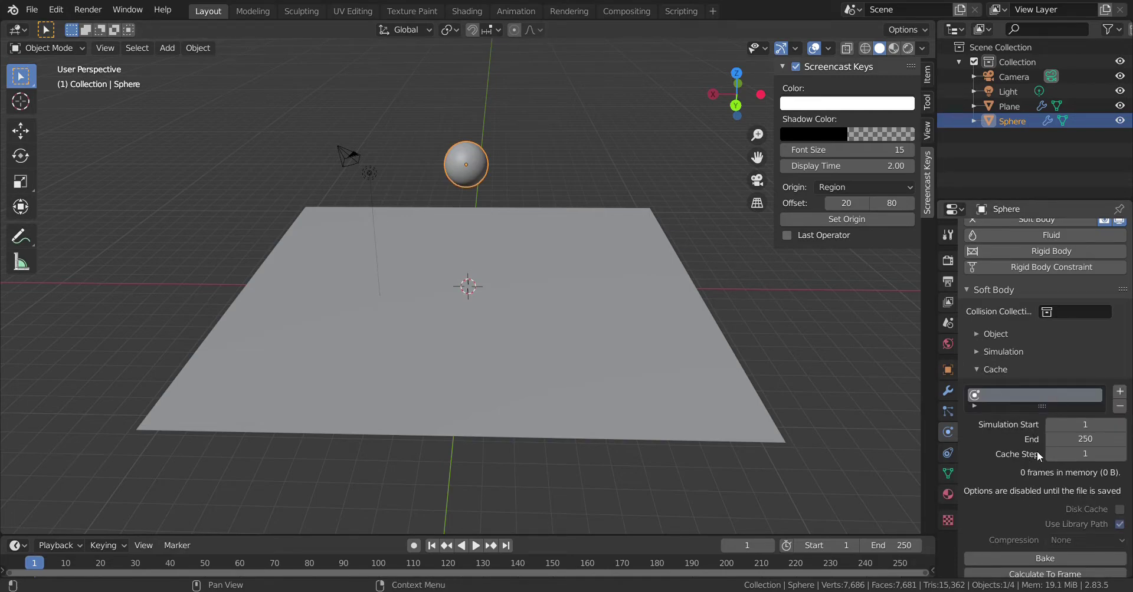
scroll(1050, 569, "down", 1)
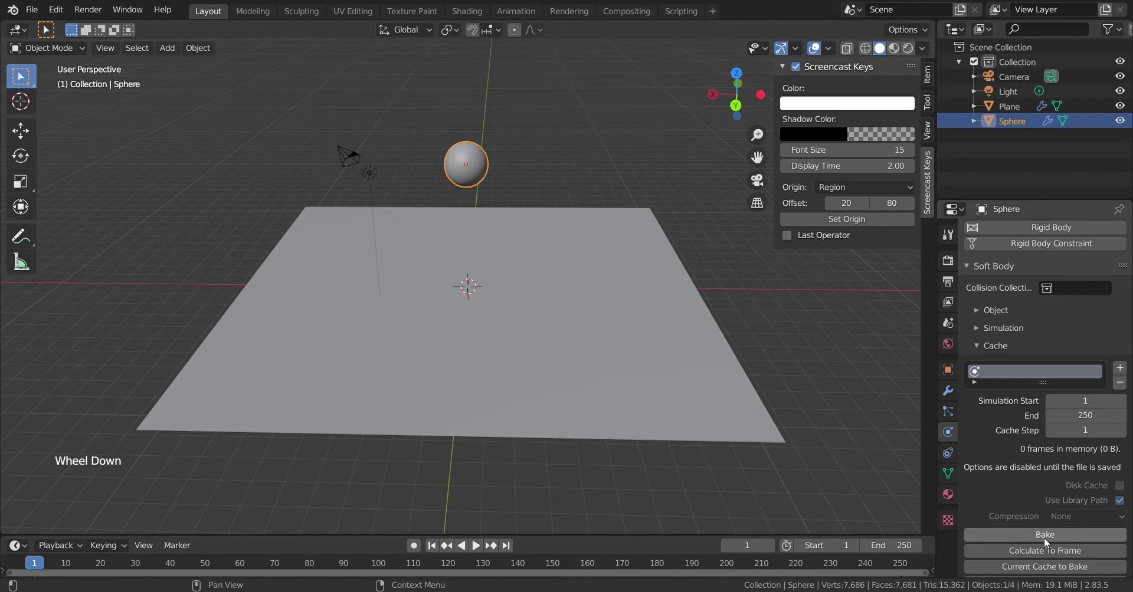
left_click(1046, 537)
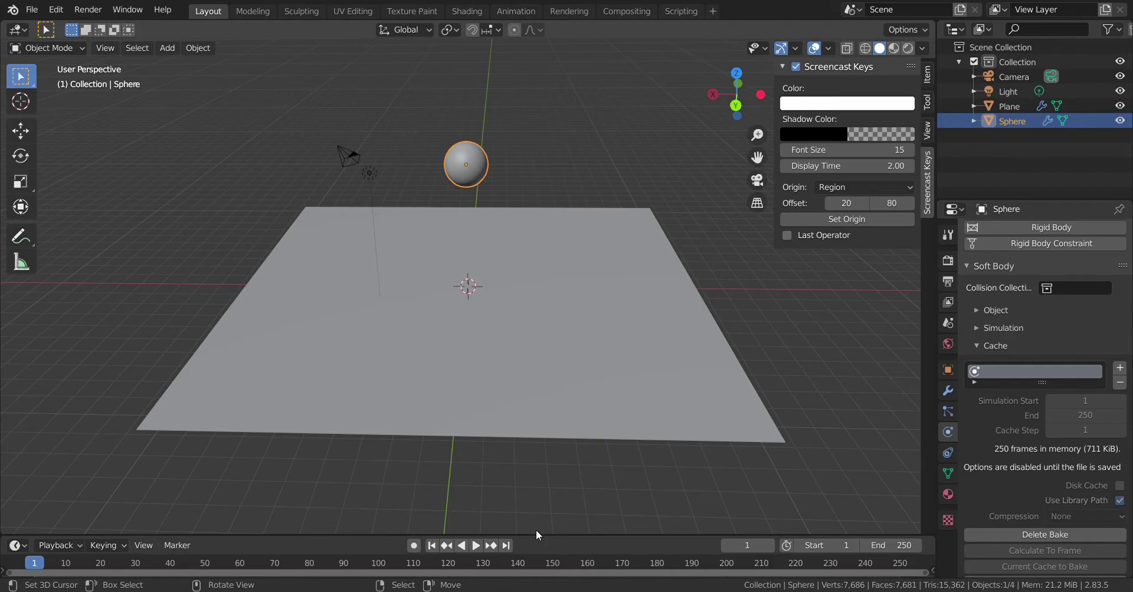
Play back the baked simulation with the timeline enlarged, and rewind it to frame 0
left_click_drag(543, 532, 543, 459)
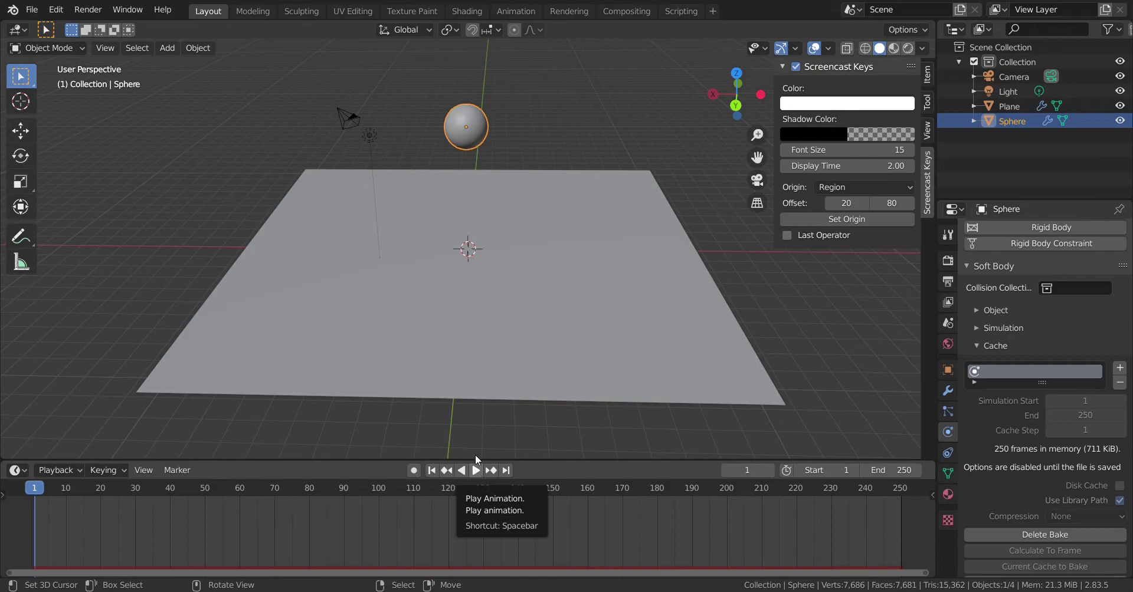
key("space")
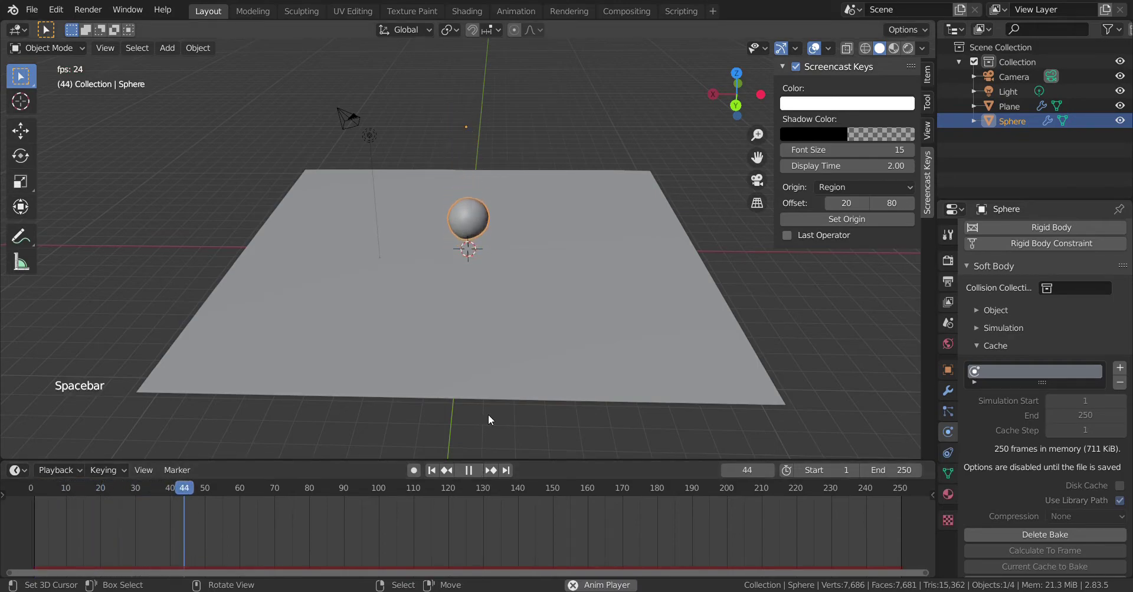
scroll(476, 232, "up", 8)
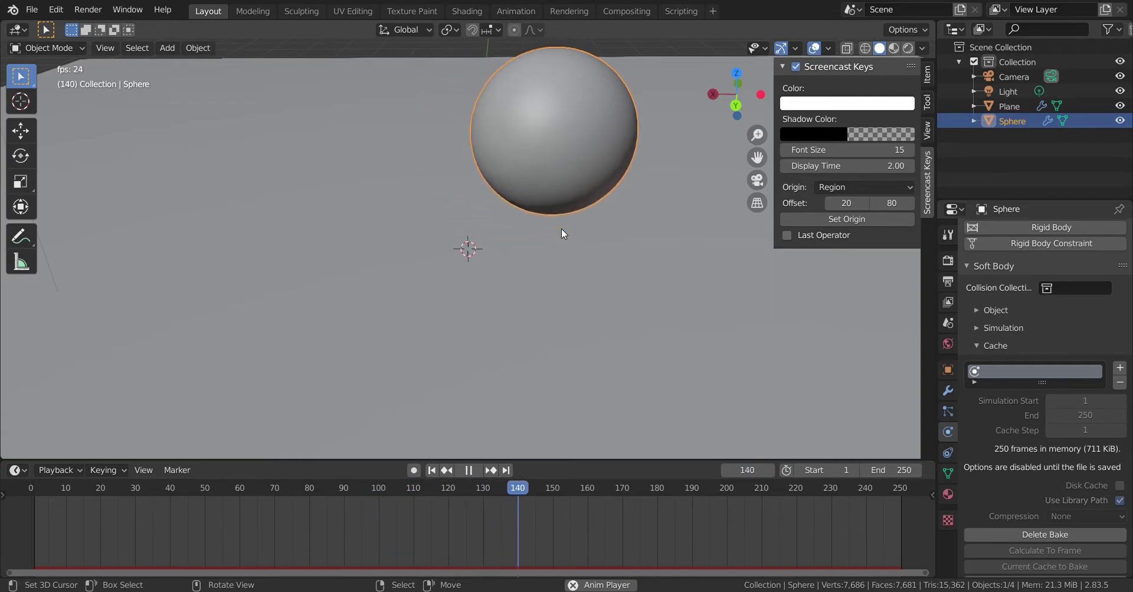
scroll(562, 234, "down", 3)
scroll(561, 229, "down", 6)
key("space")
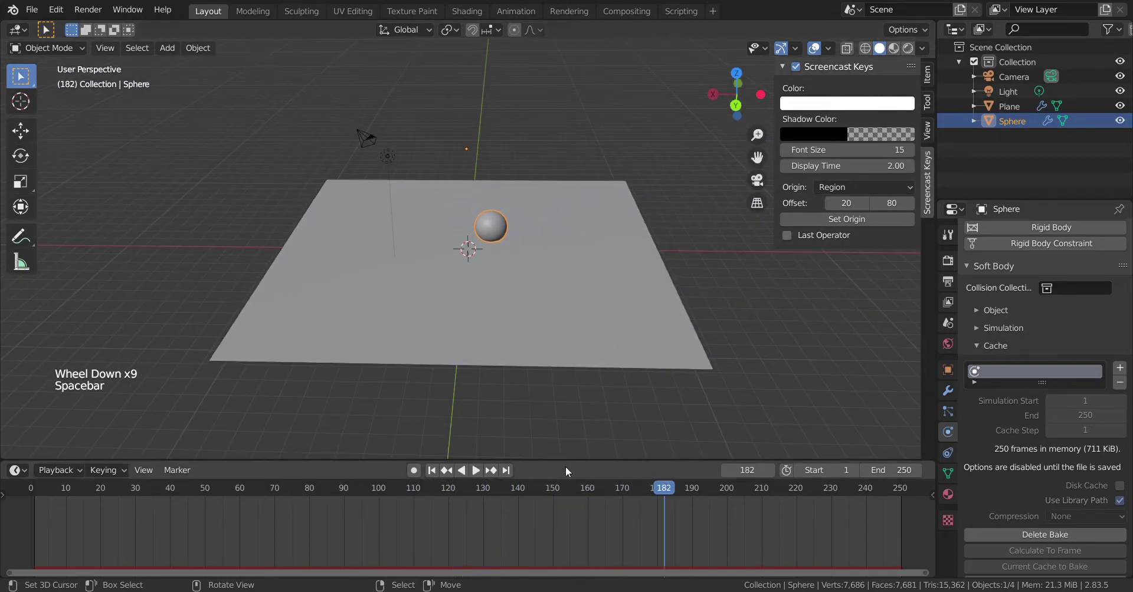
left_click_drag(657, 498, 21, 518)
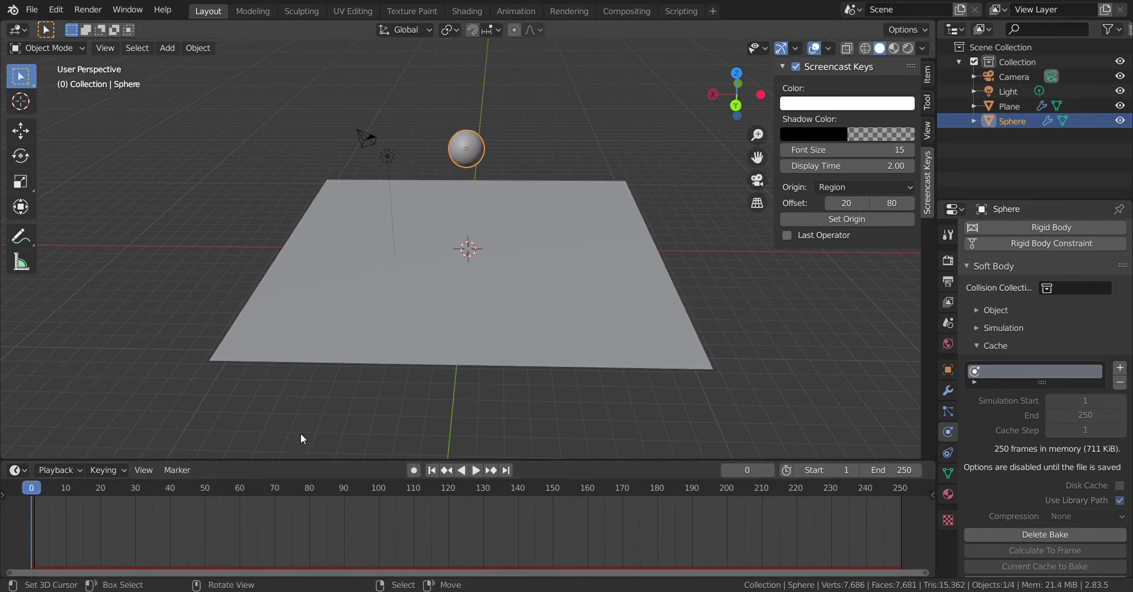
Inspect the floor plane's collision physics settings and select the light above the plane
scroll(474, 277, "up", 2)
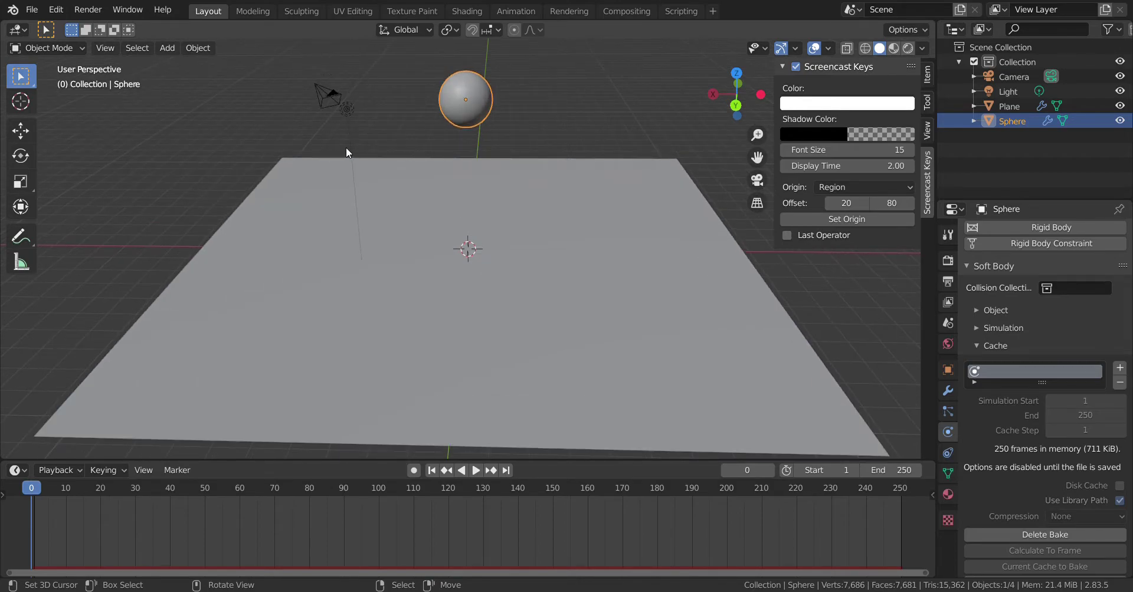
scroll(357, 183, "down", 2)
middle_click_drag(369, 203, 400, 178)
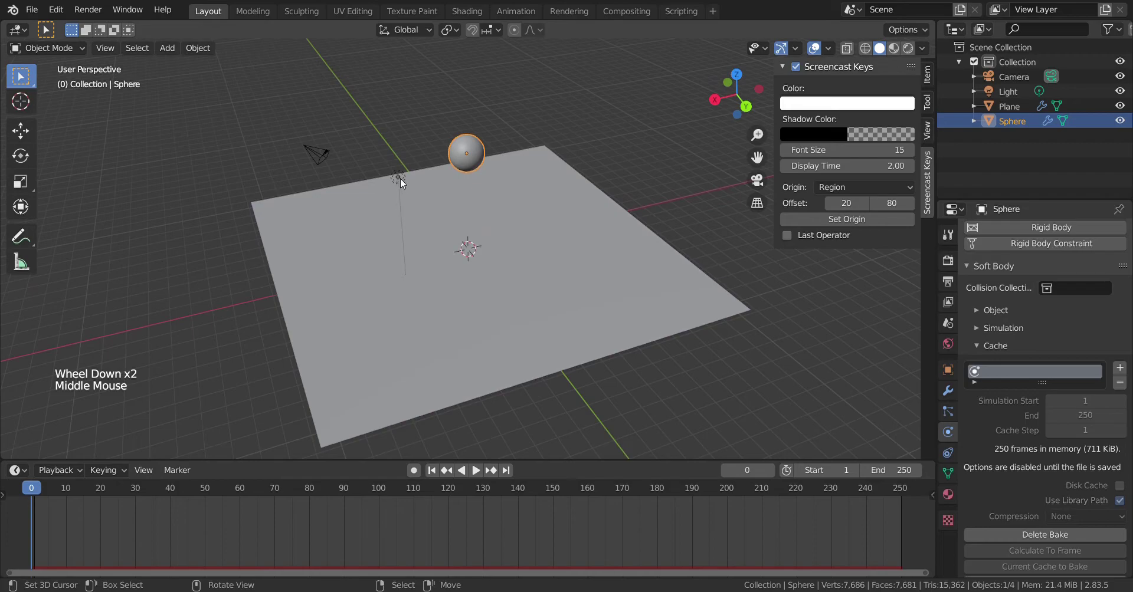
right_click(400, 178)
middle_click_drag(563, 298, 526, 312)
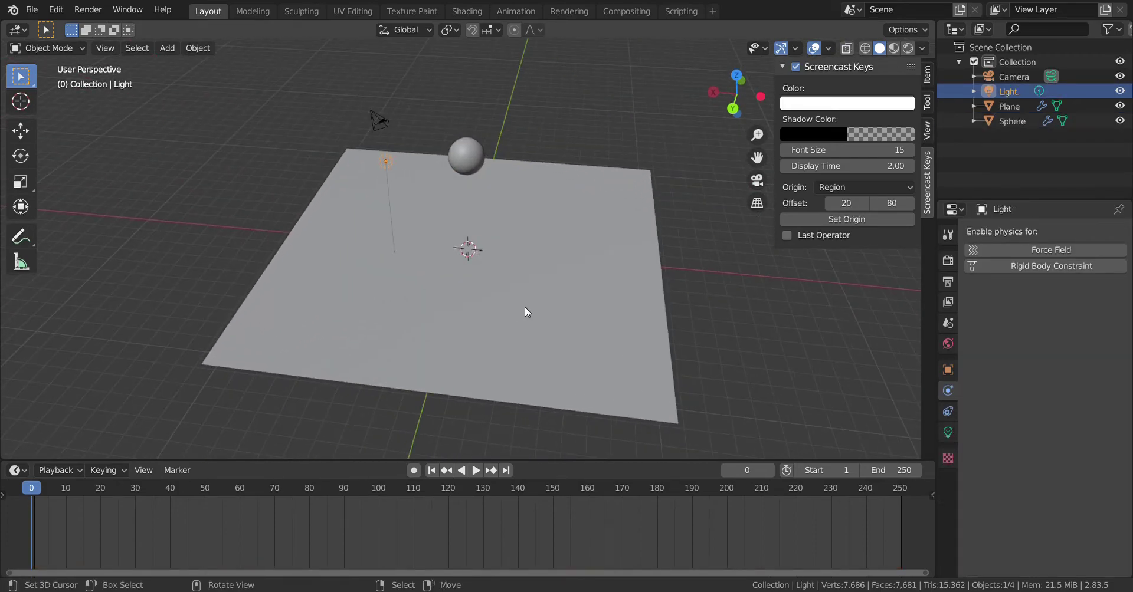
middle_click(527, 312)
right_click(628, 336)
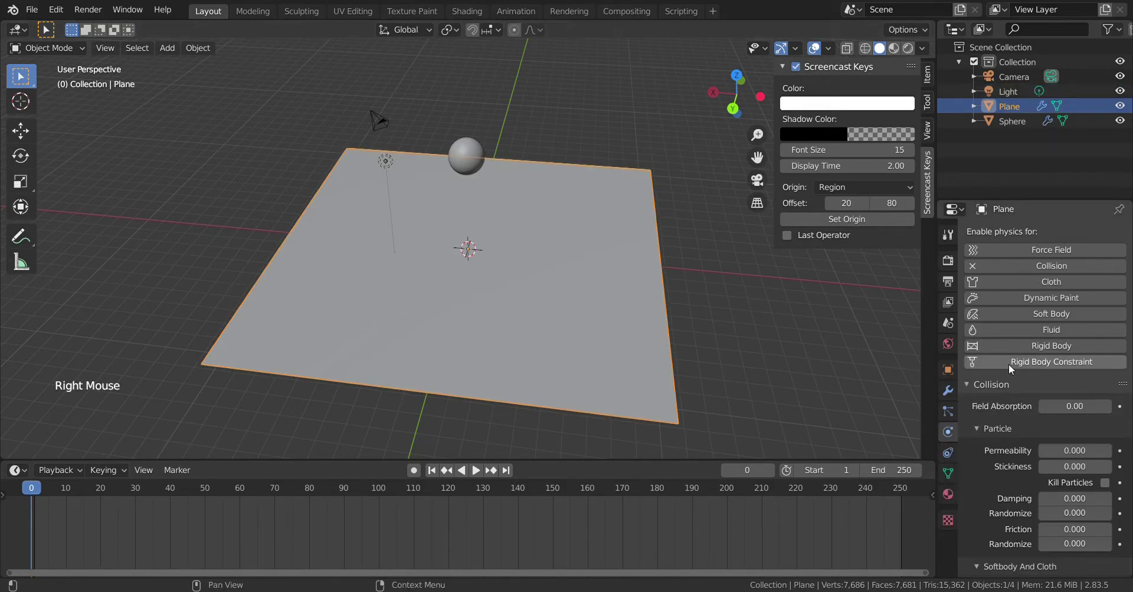
right_click(384, 161)
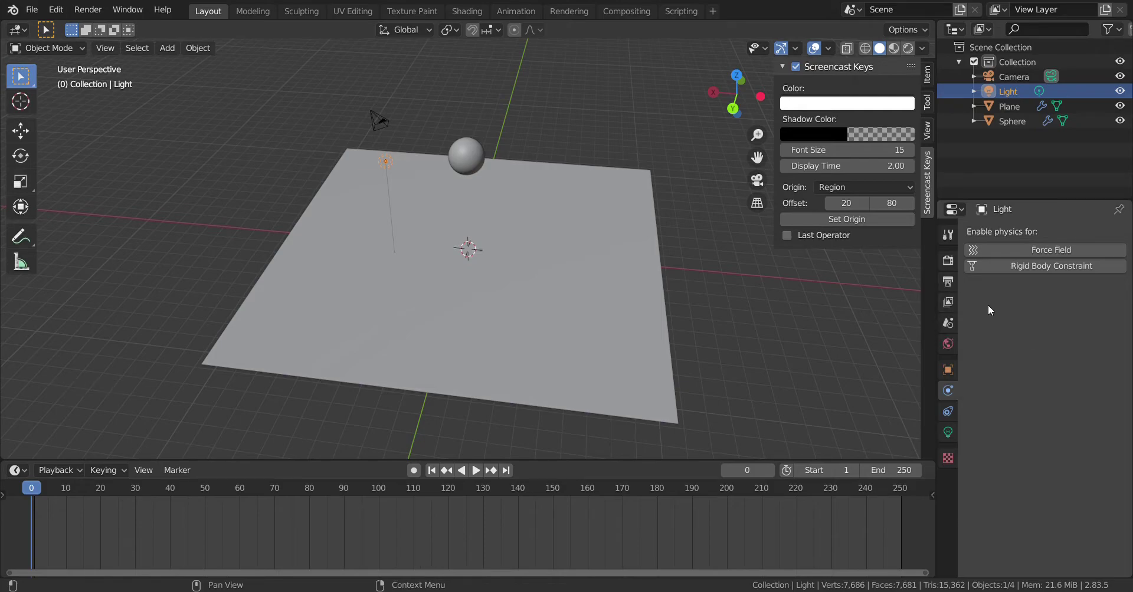
Set the scene's render engine to Cycles
left_click(949, 262)
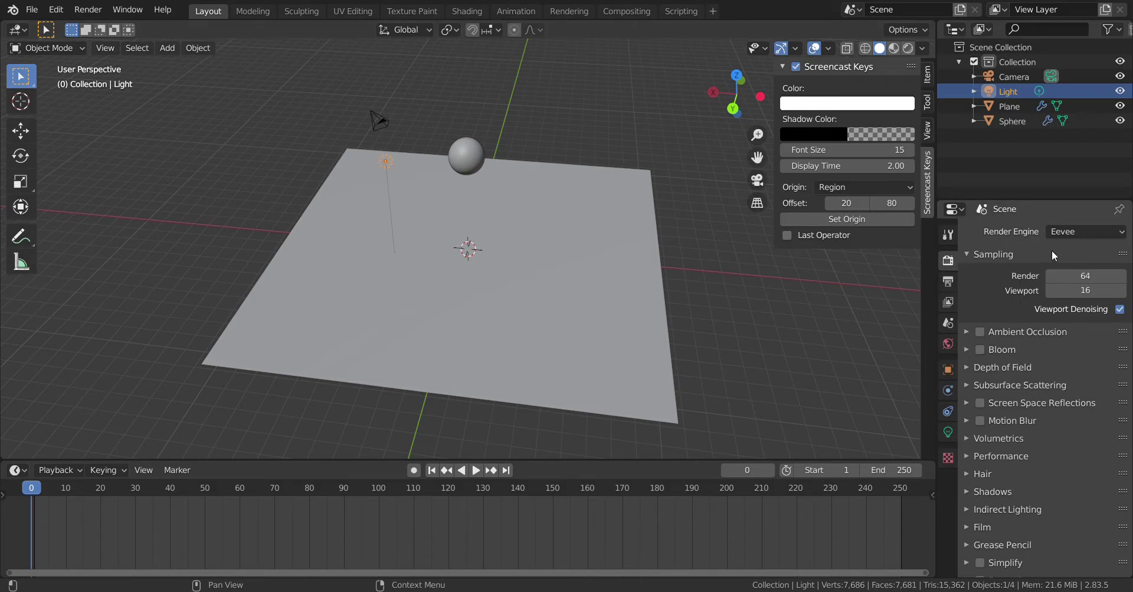
left_click(1092, 232)
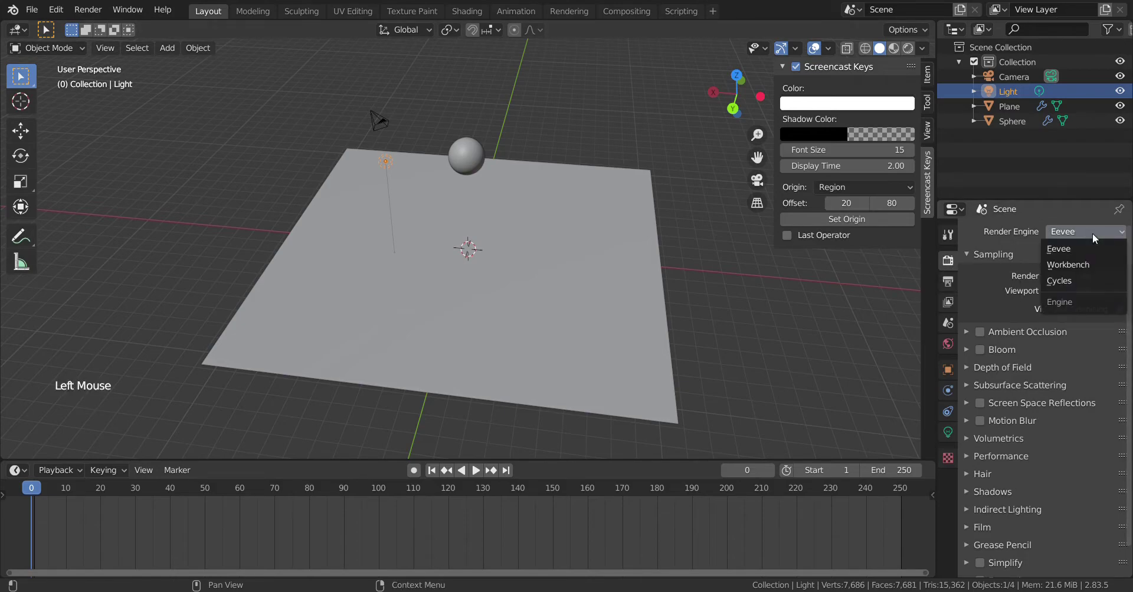
left_click(1072, 285)
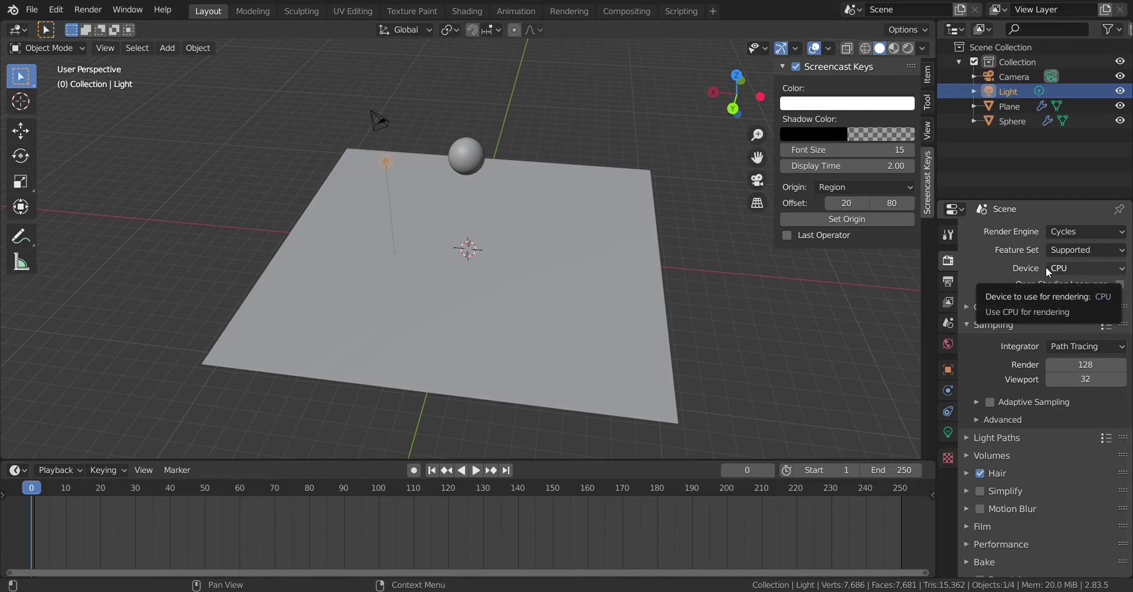
Set the Cycles device to GPU Compute and use 200 samples for both the render and the viewport
left_click(1061, 270)
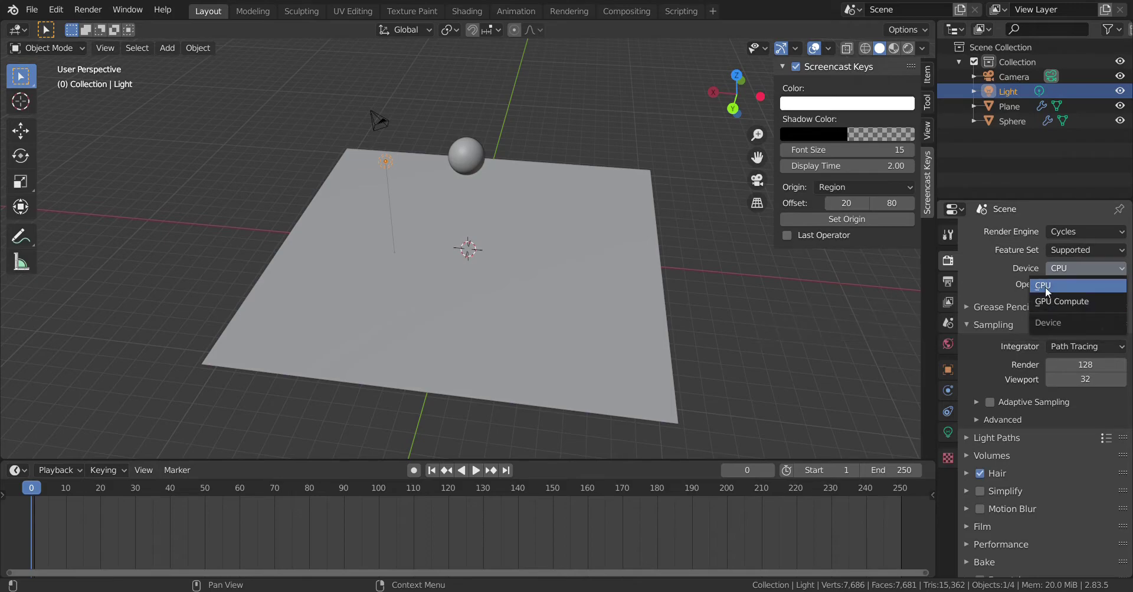
left_click(1050, 302)
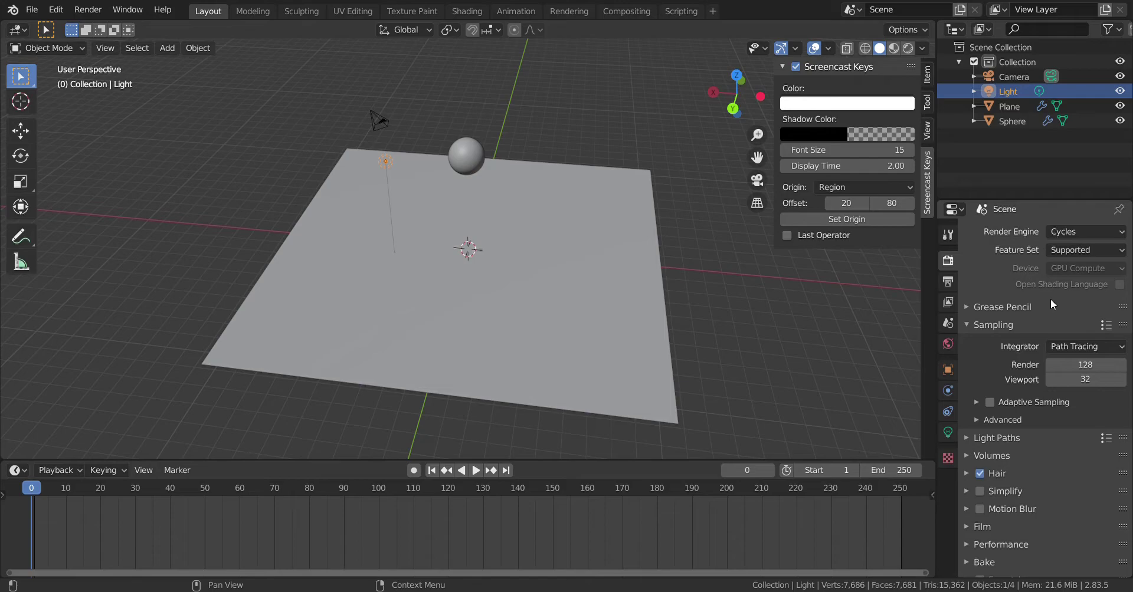
scroll(1045, 322, "down", 1)
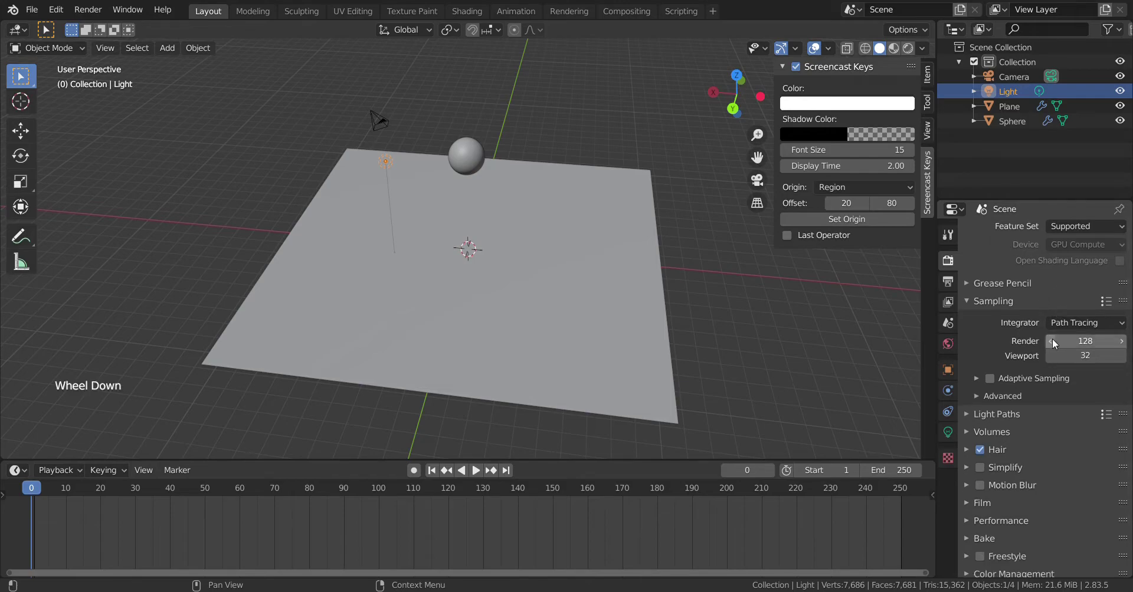
left_click(1090, 343)
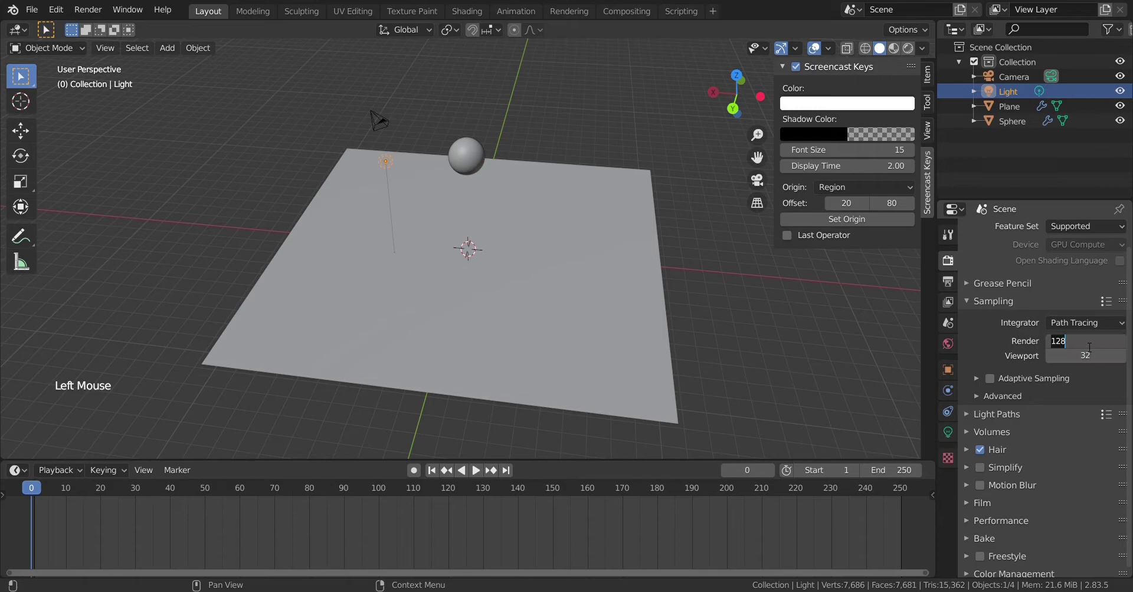
type("200")
double_click(1102, 357)
type("200")
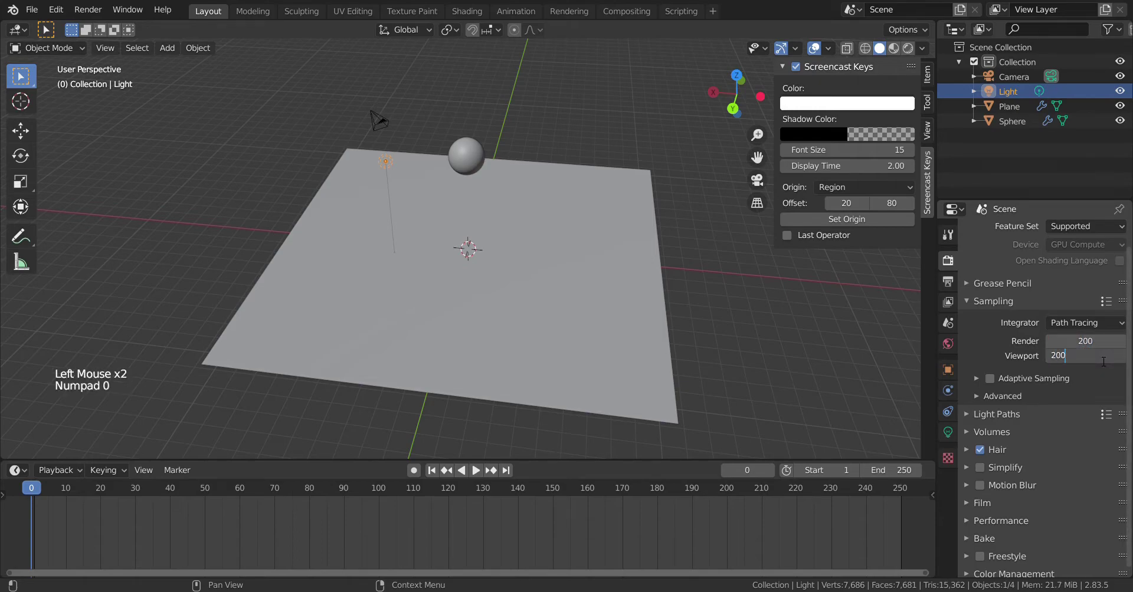
Set the render performance tile size to 512 px in both X and Y
left_click(964, 523)
left_click(965, 521)
scroll(988, 522, "down", 5)
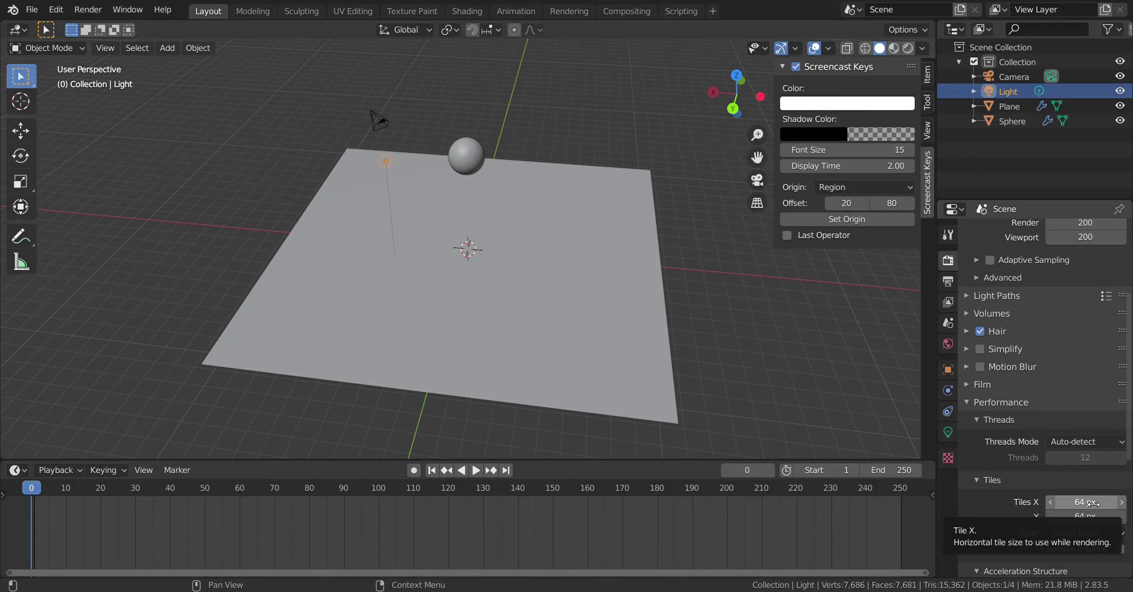
scroll(1093, 503, "down", 1)
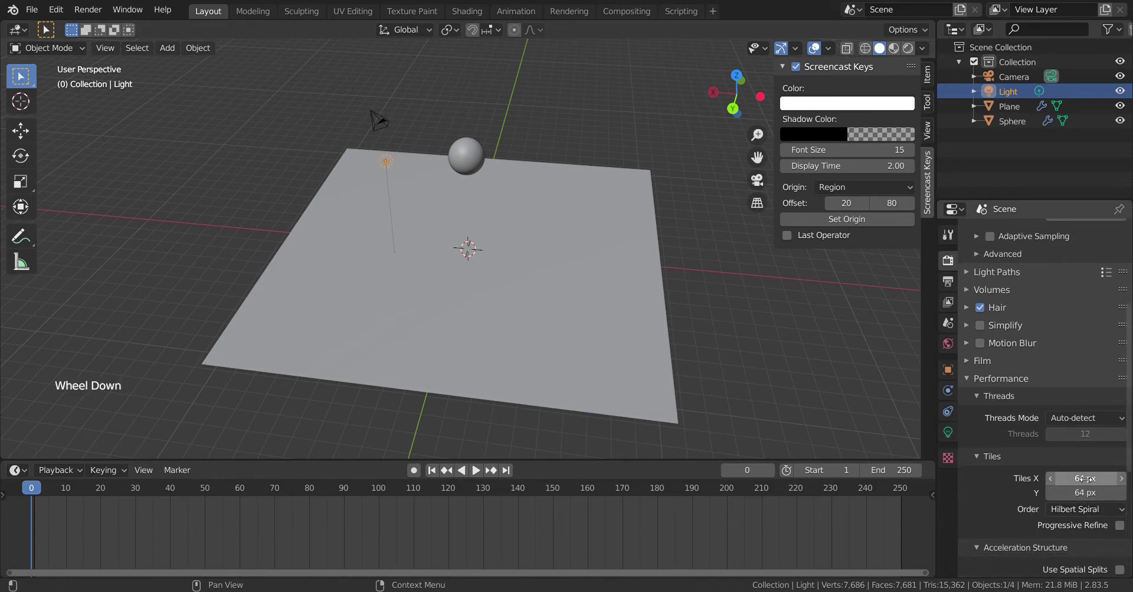
left_click(1087, 482)
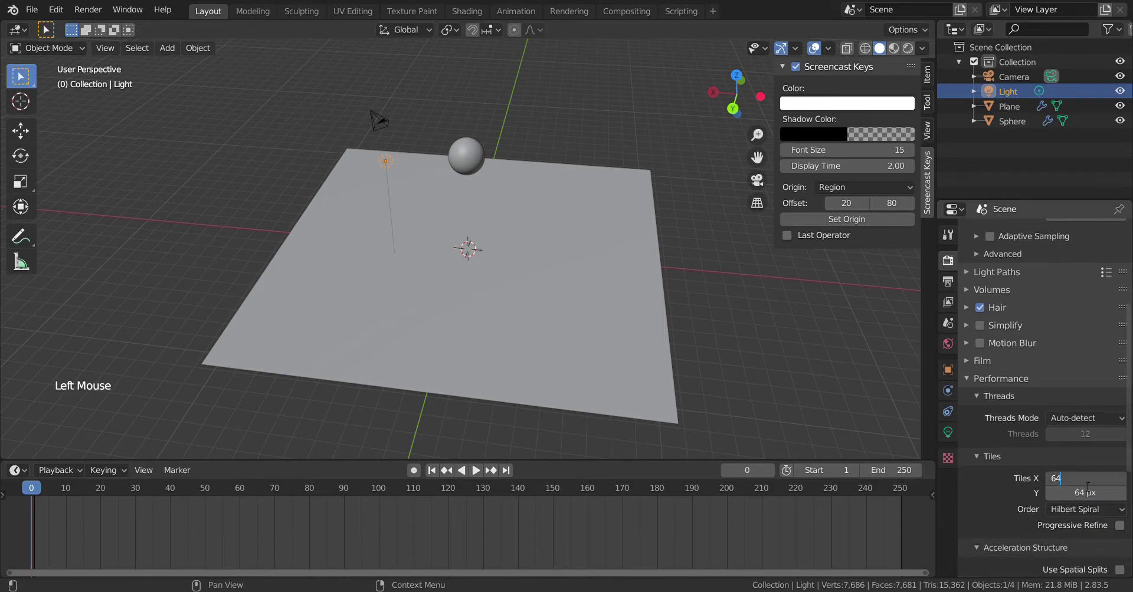
left_click_drag(1087, 486, 1057, 487)
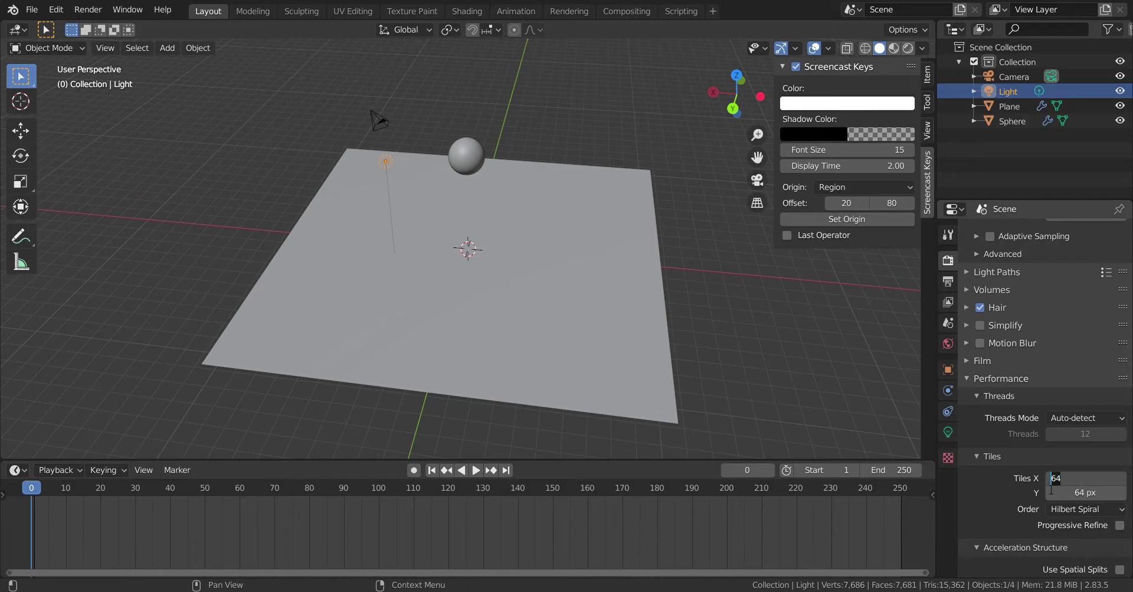
type("512")
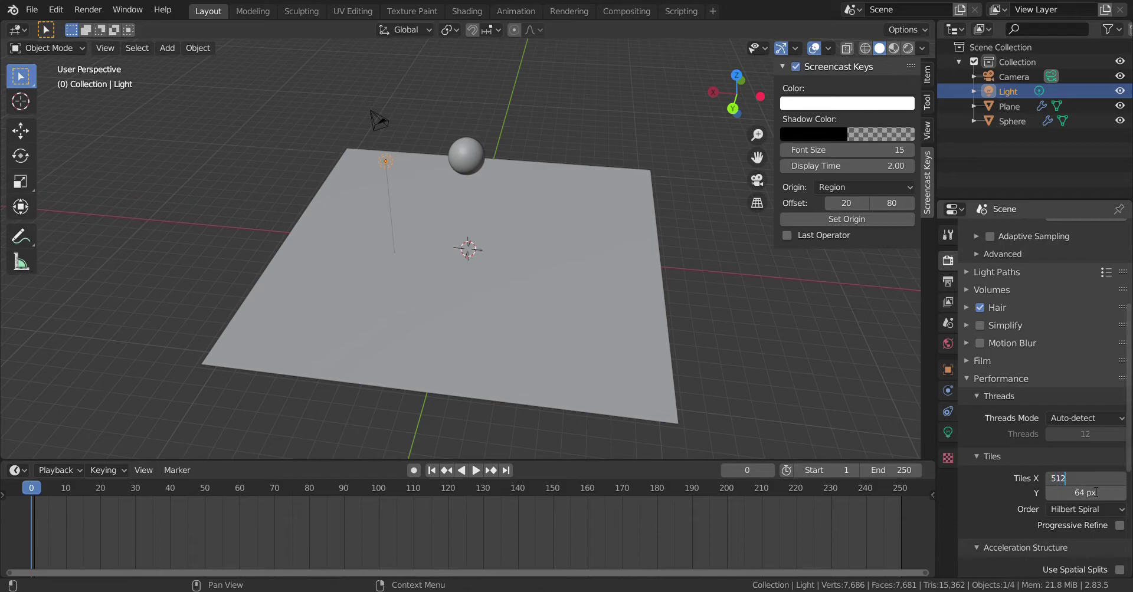
double_click(1092, 495)
type("512")
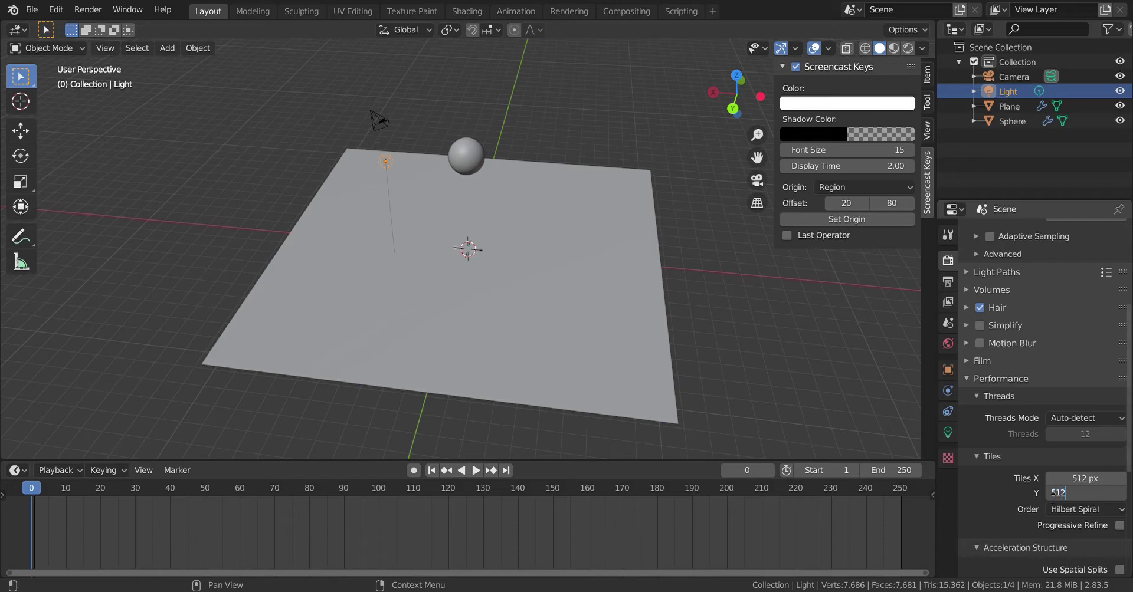
key("Return")
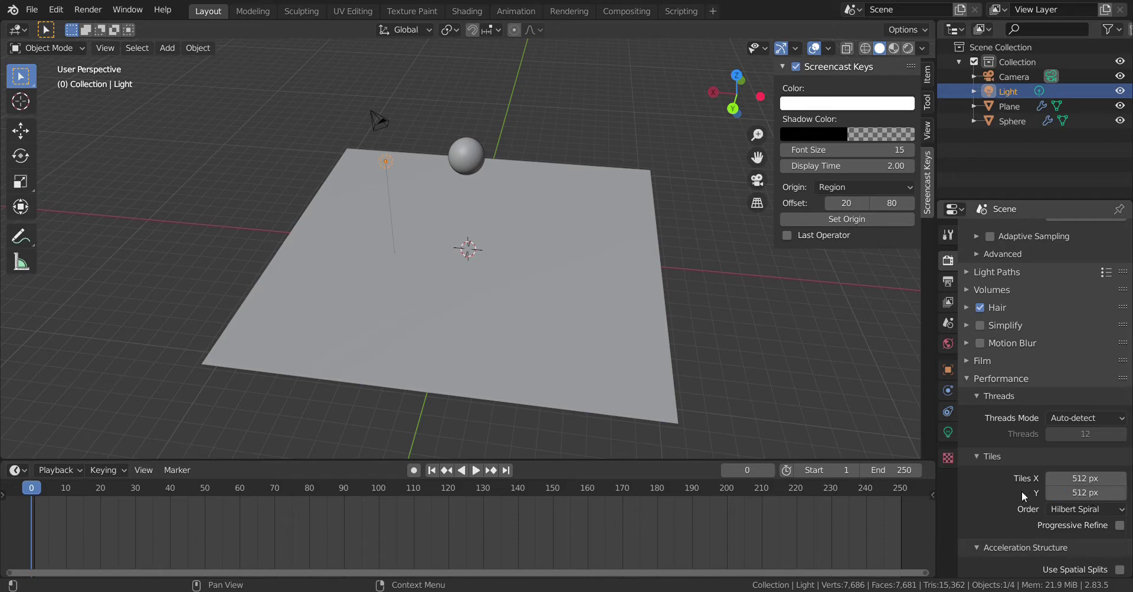
Enable the animated seed in the advanced sampling settings
scroll(1016, 415, "up", 4)
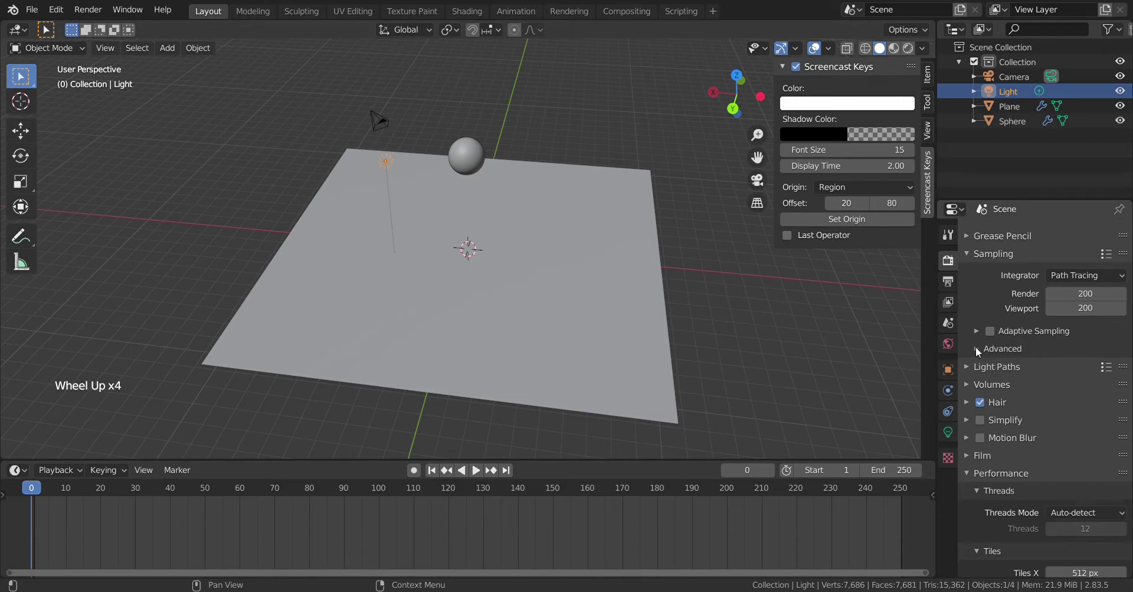
left_click(976, 349)
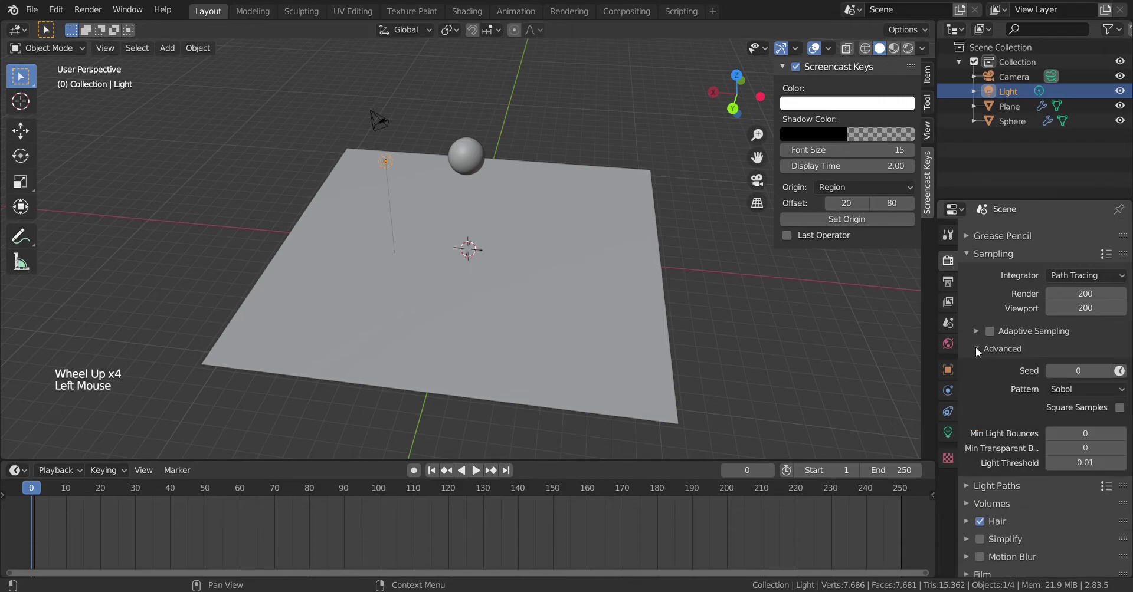
left_click(1120, 372)
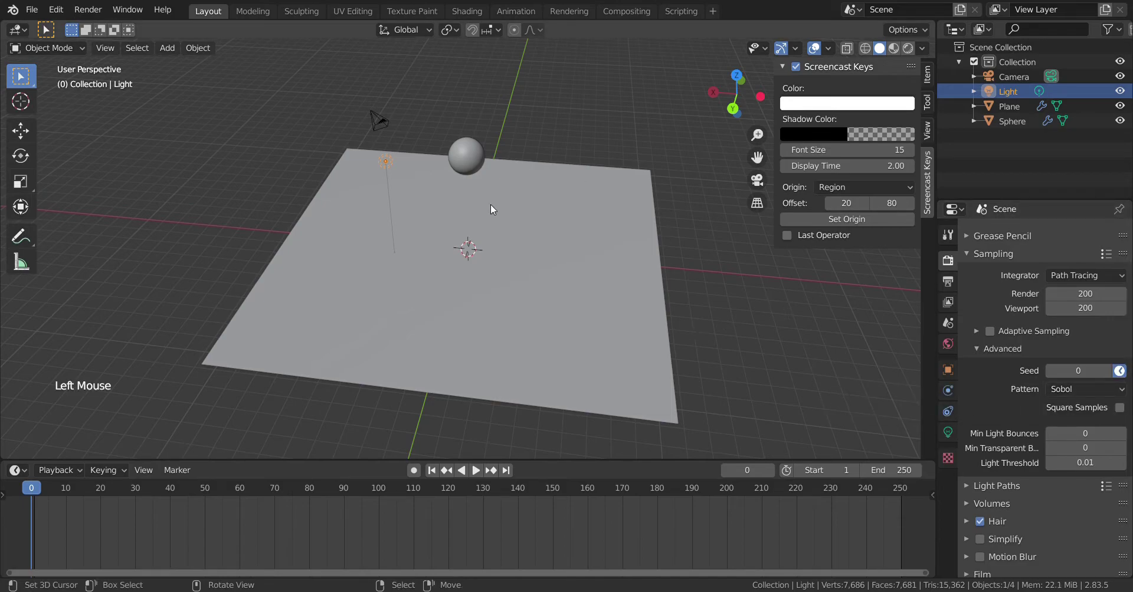
Change the selected light's type from Point to Sun
scroll(597, 254, "down", 1)
scroll(772, 299, "up", 2)
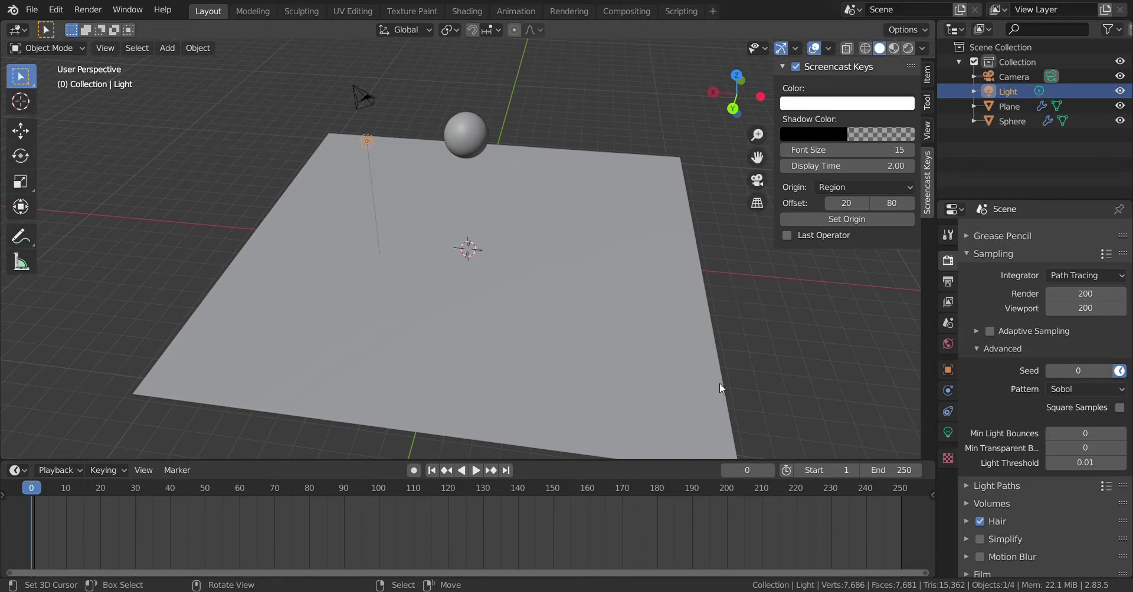
left_click(948, 432)
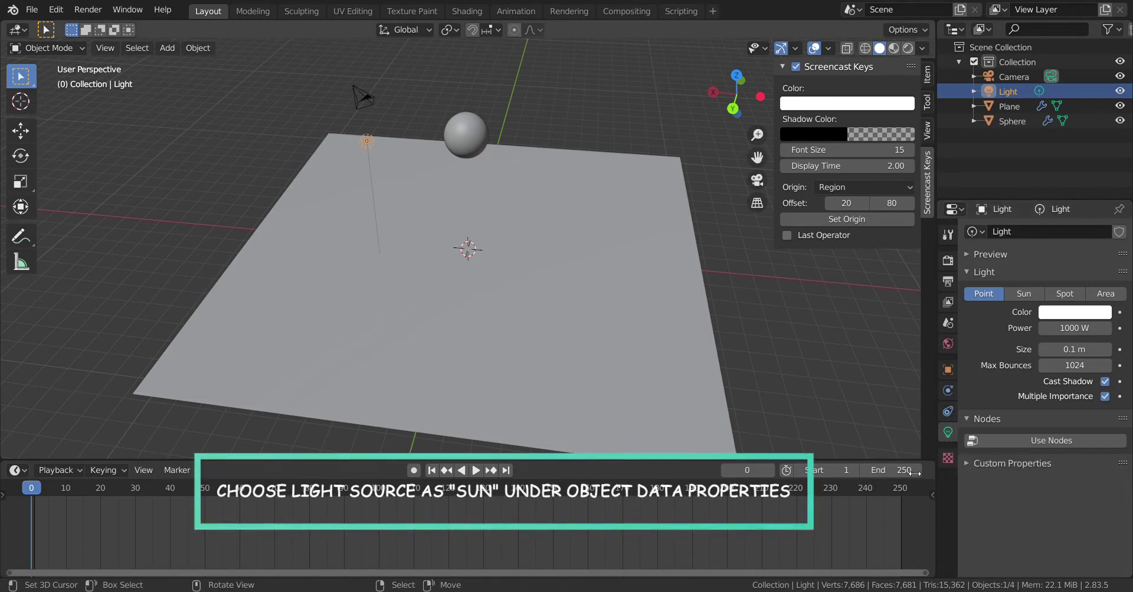
left_click(1021, 299)
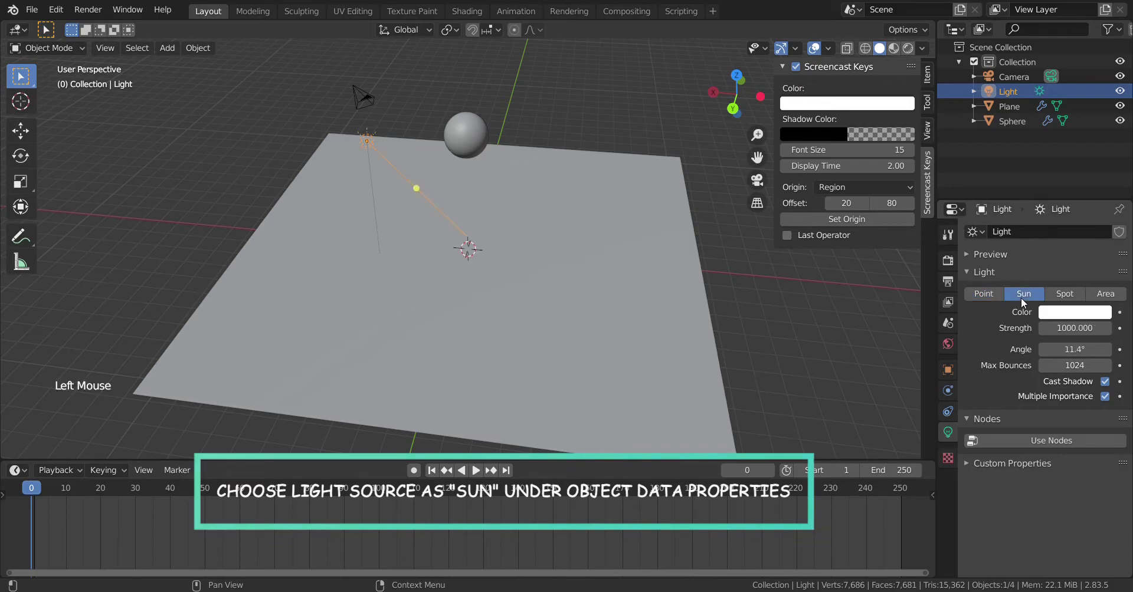
scroll(584, 313, "down", 3)
scroll(584, 314, "up", 3)
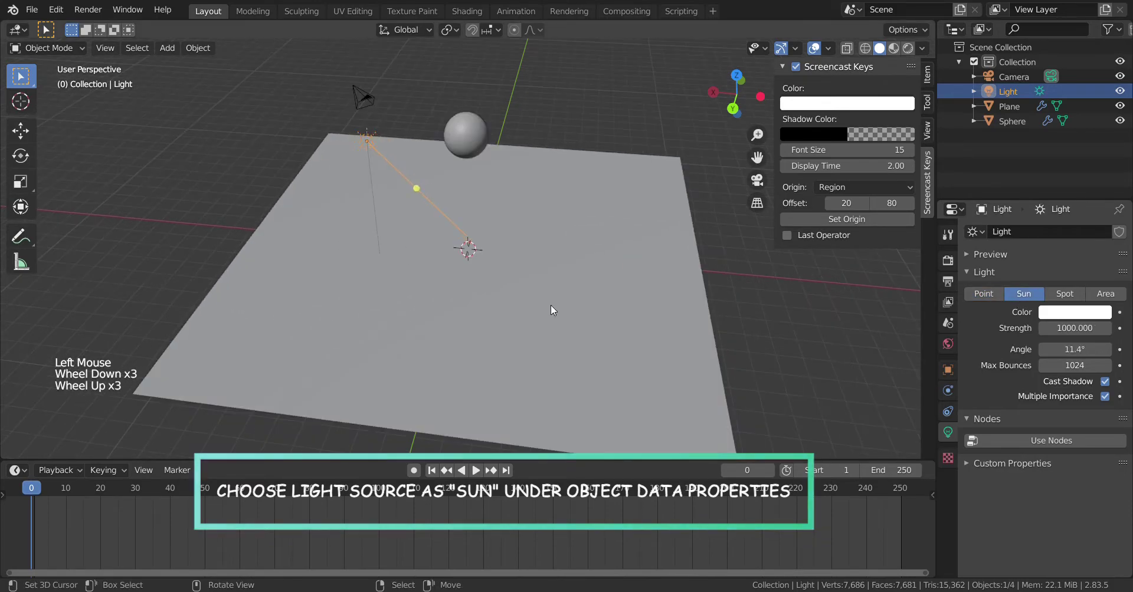
Open the sun light's strength for editing and clear its value
middle_click_drag(550, 306, 426, 197)
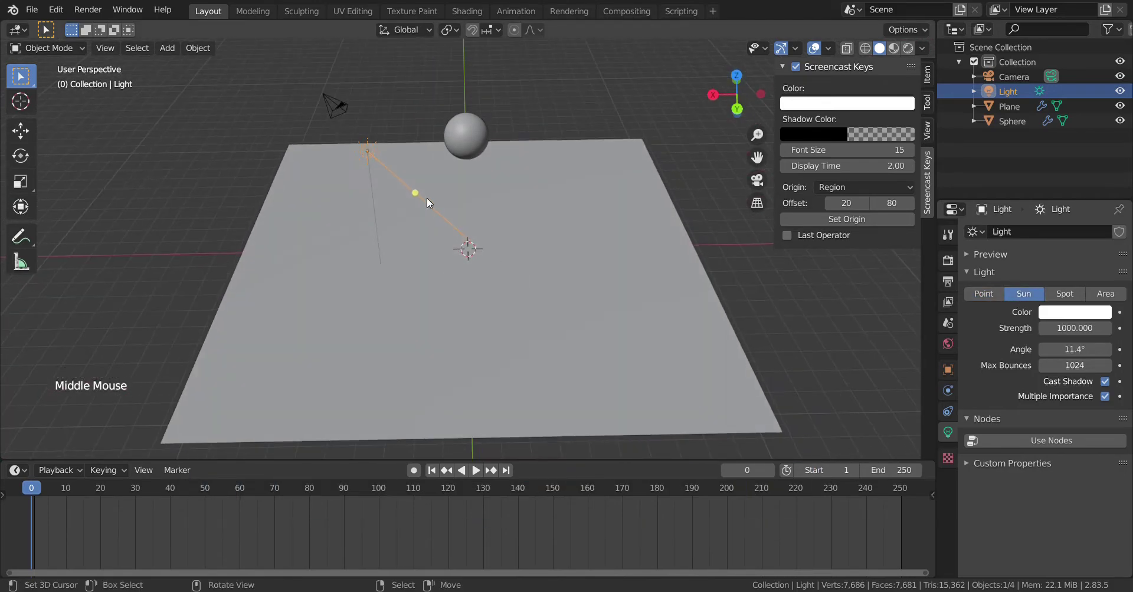
left_click(417, 195)
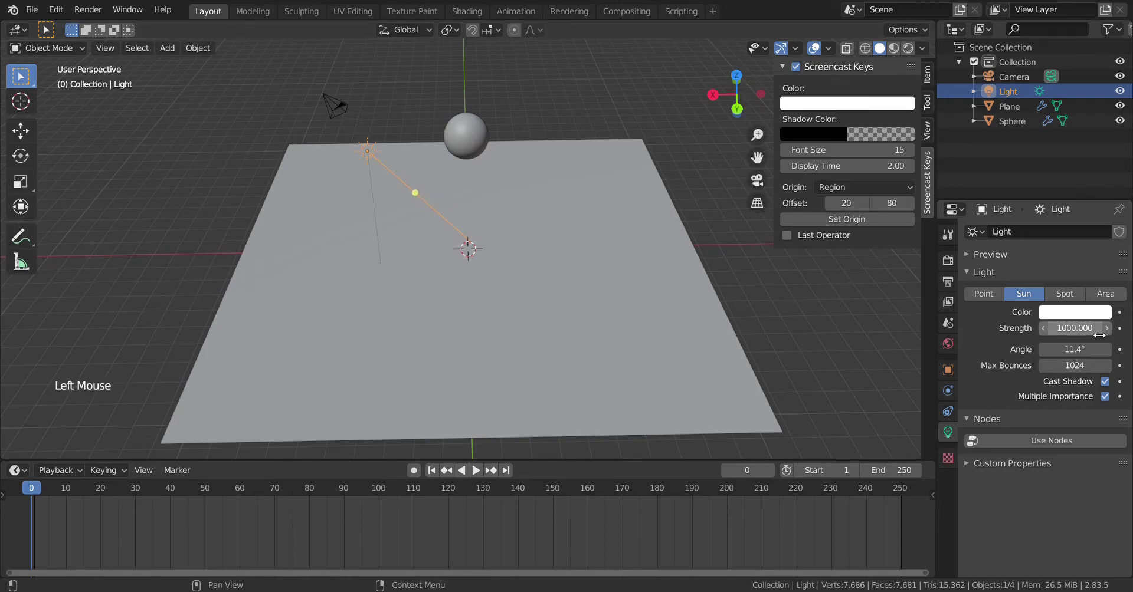
double_click(1059, 328)
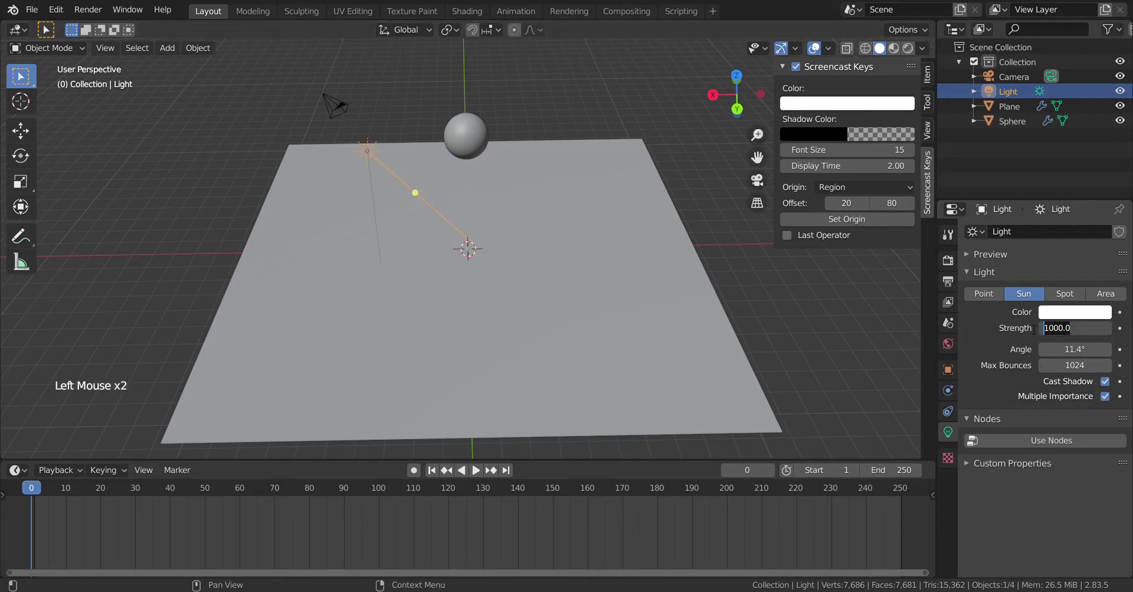
key("BackSpace")
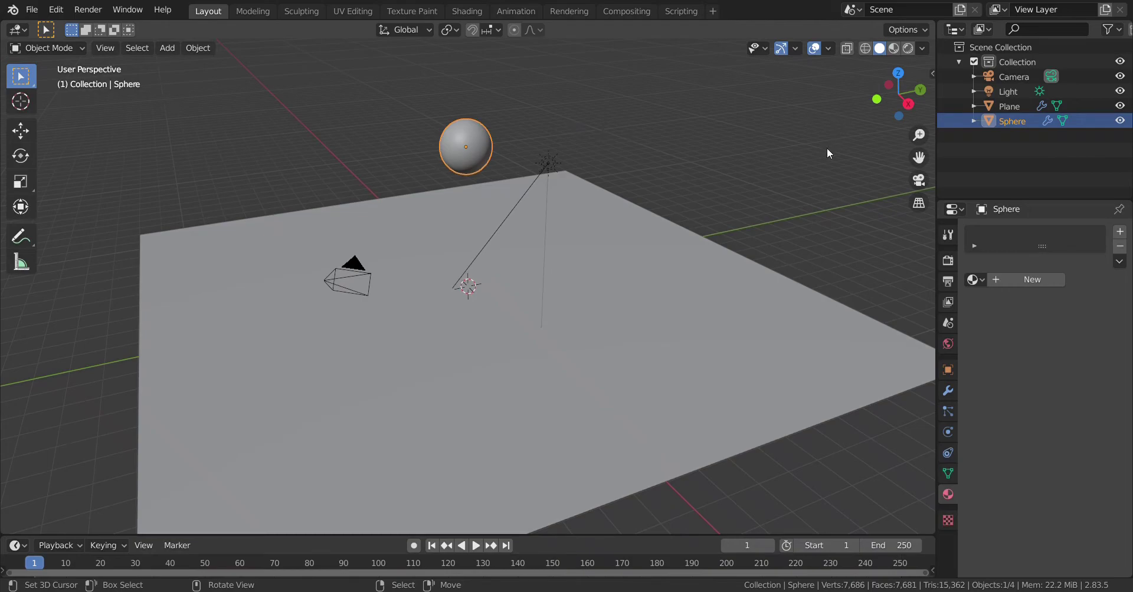
Add a new material to the sphere and set its surface shader to Diffuse BSDF
middle_click_drag(594, 218, 696, 246)
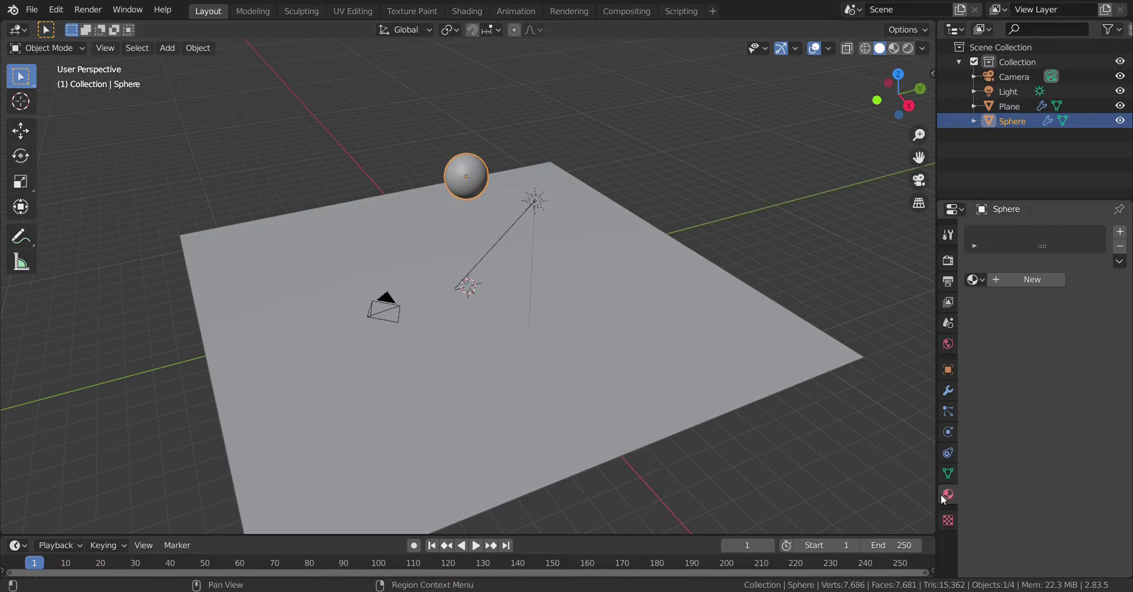
left_click(1010, 279)
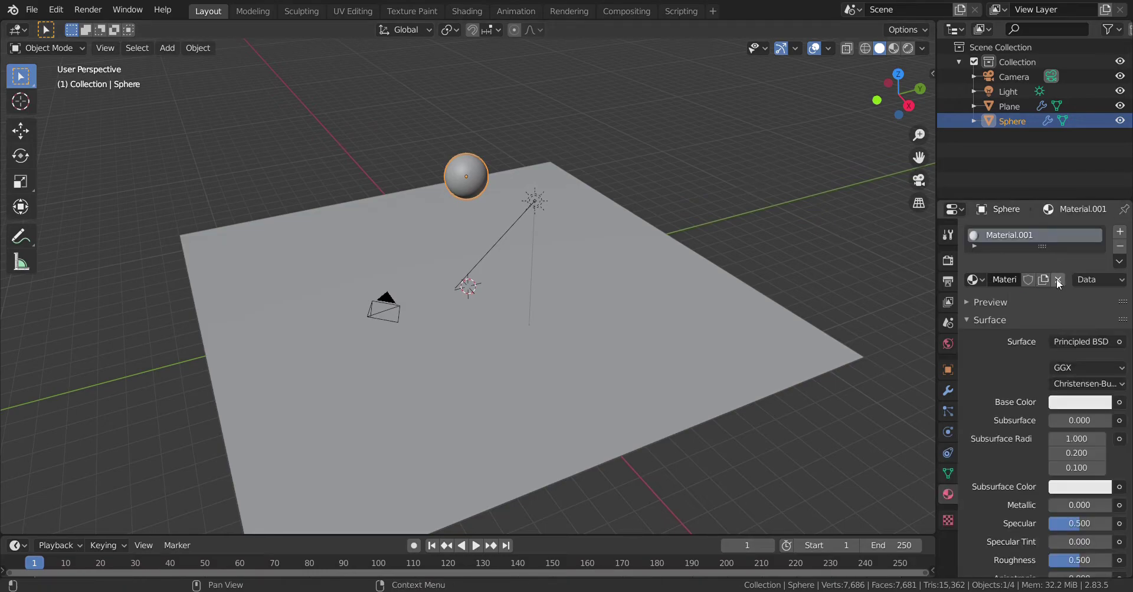
left_click(1079, 341)
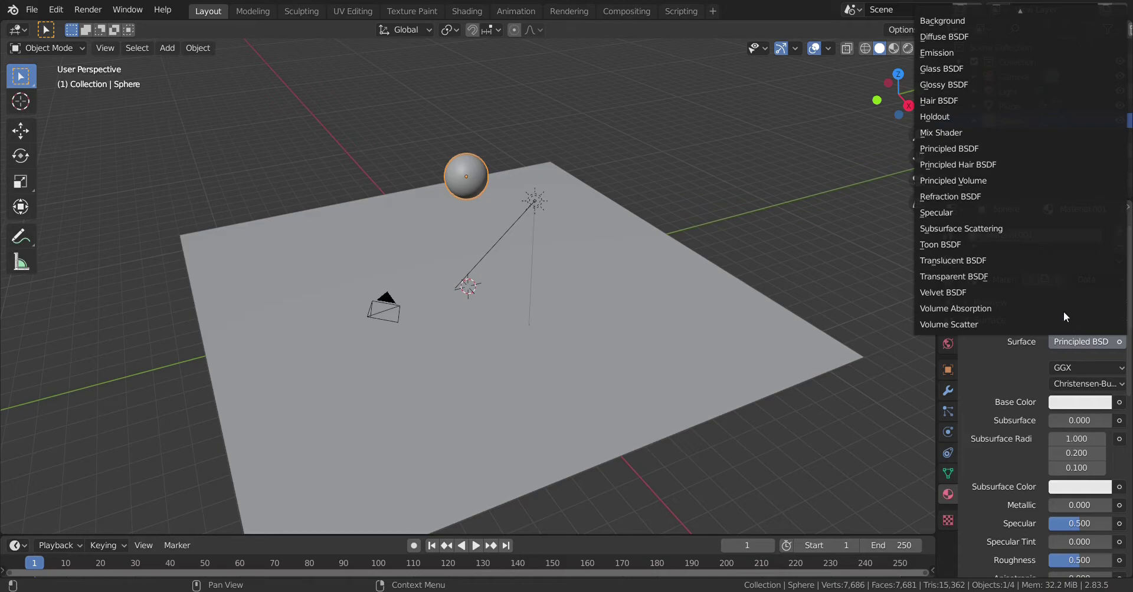
left_click(933, 37)
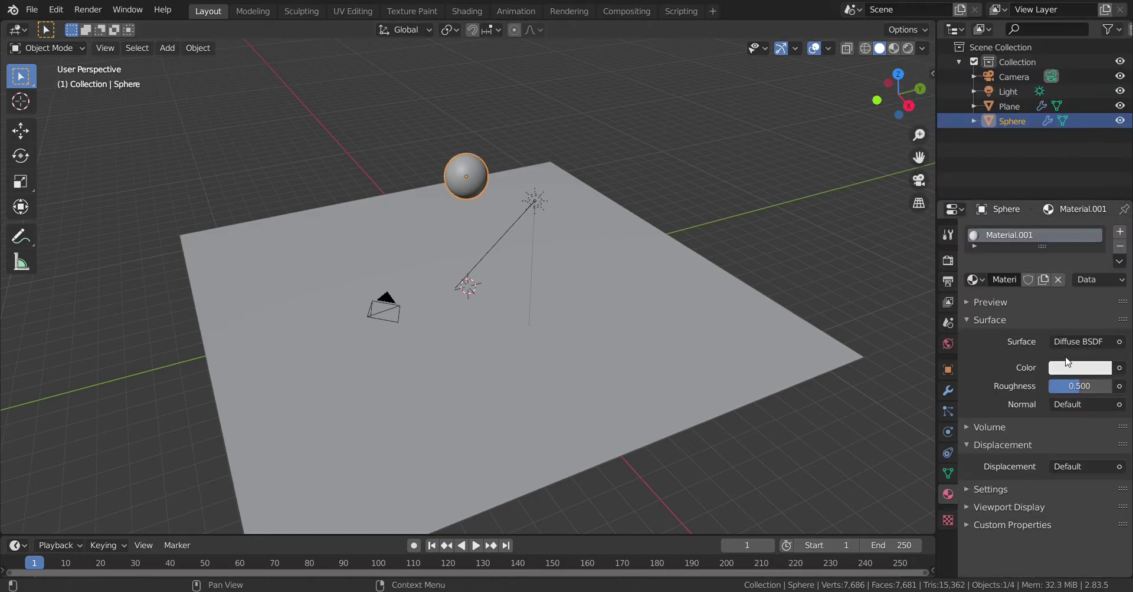
Show the viewport in rendered shading and set the sphere material's diffuse color to orange-red
left_click(909, 49)
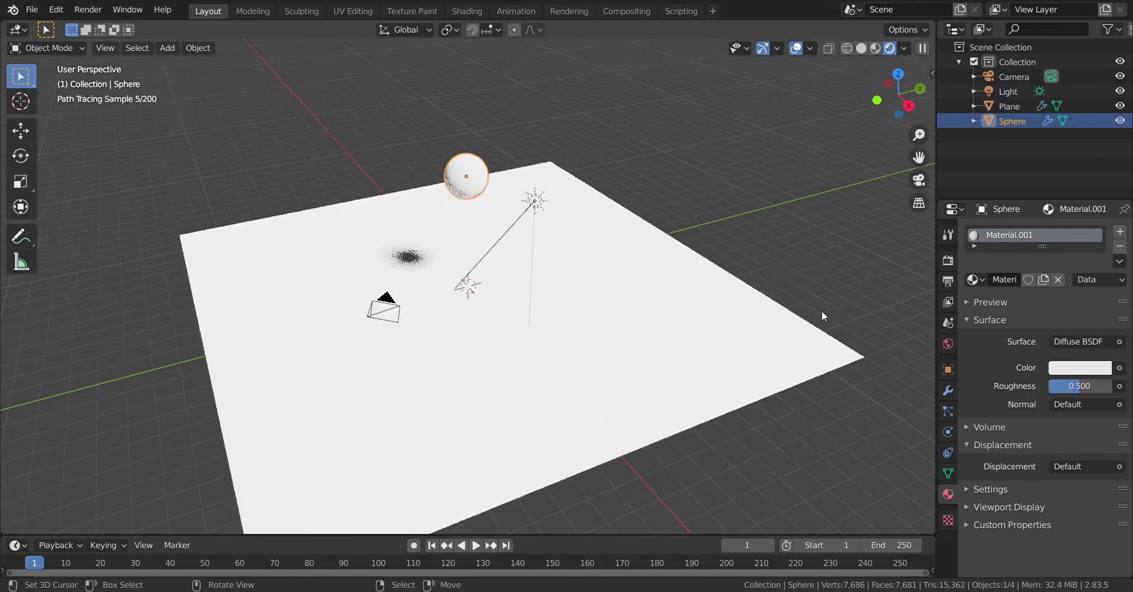
mouse_move(822, 306)
middle_mouse_down()
mouse_move(776, 306)
mouse_move(824, 303)
mouse_move(809, 336)
middle_mouse_up()
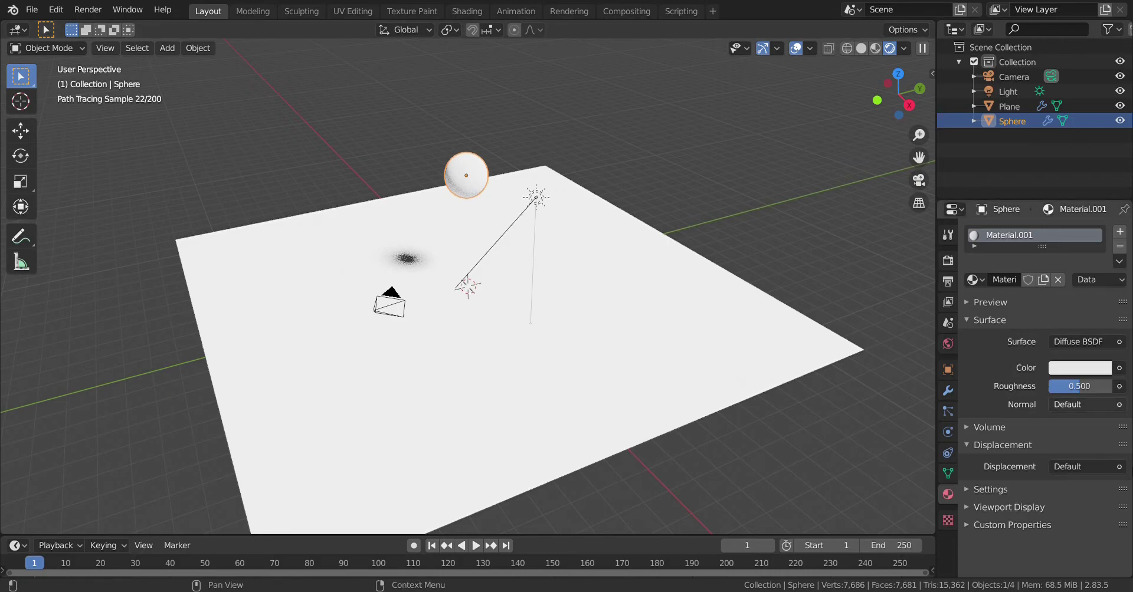
left_click(1066, 367)
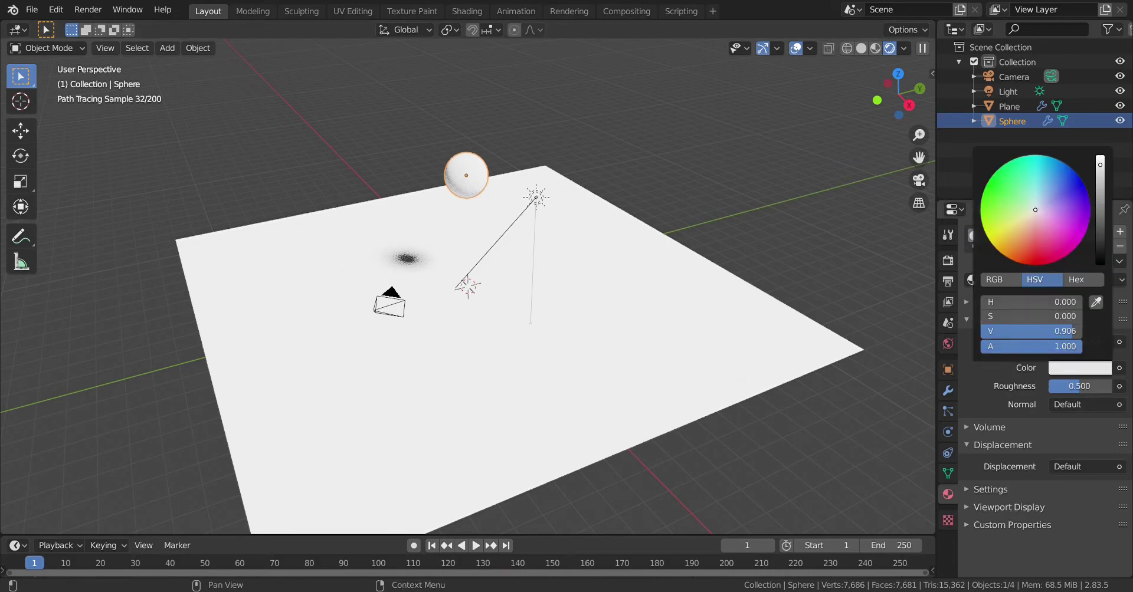
mouse_move(1034, 210)
left_mouse_down()
mouse_move(1039, 230)
mouse_move(1049, 207)
mouse_move(1036, 255)
left_mouse_up()
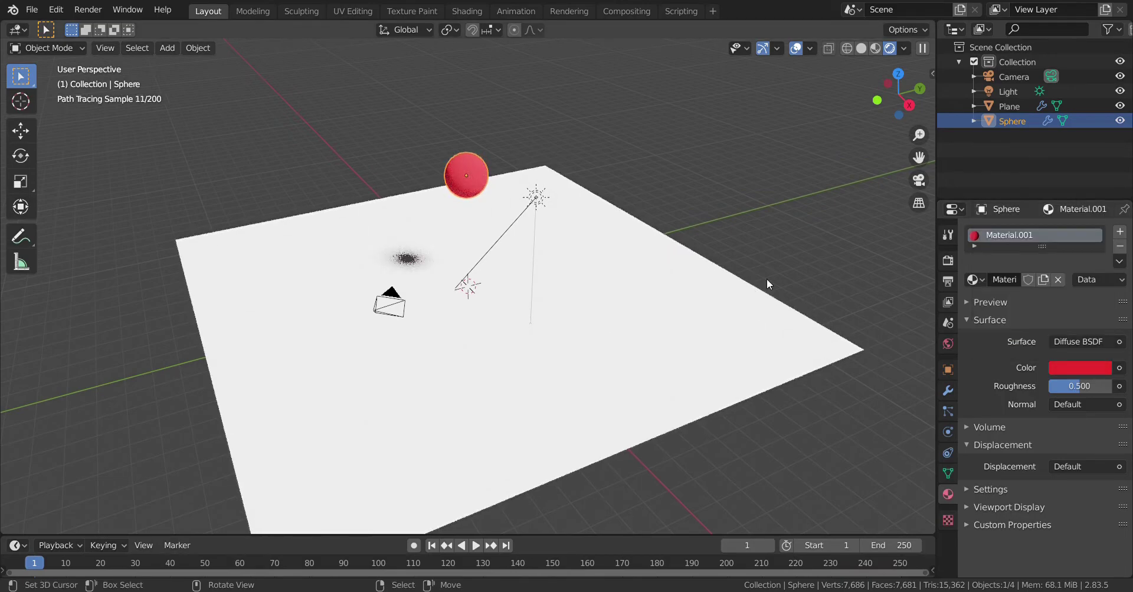
left_click(1056, 367)
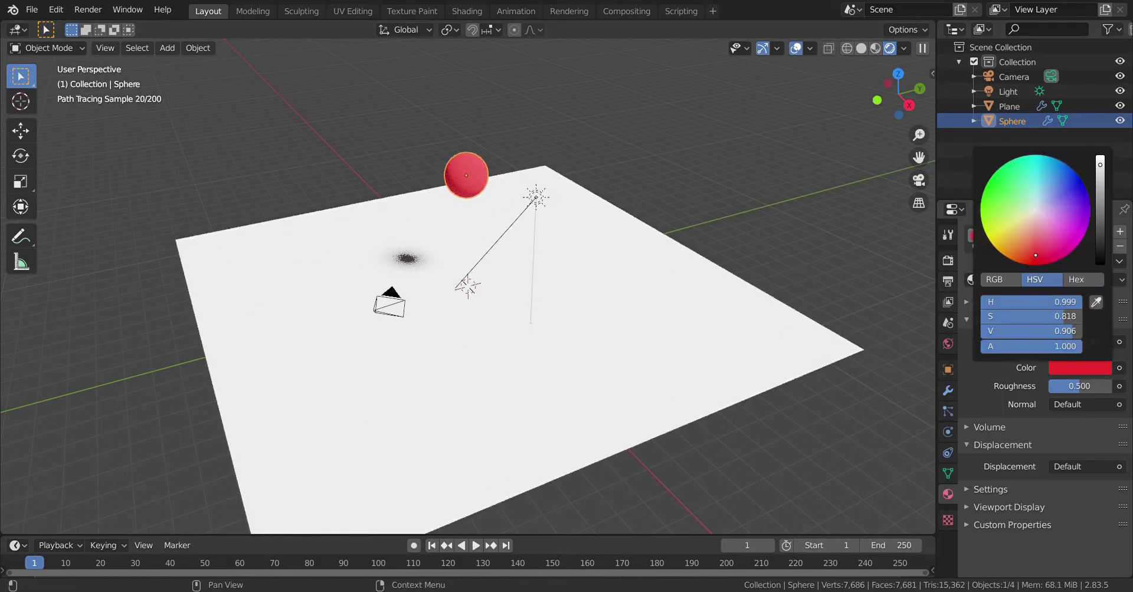
left_click_drag(1035, 255, 1025, 251)
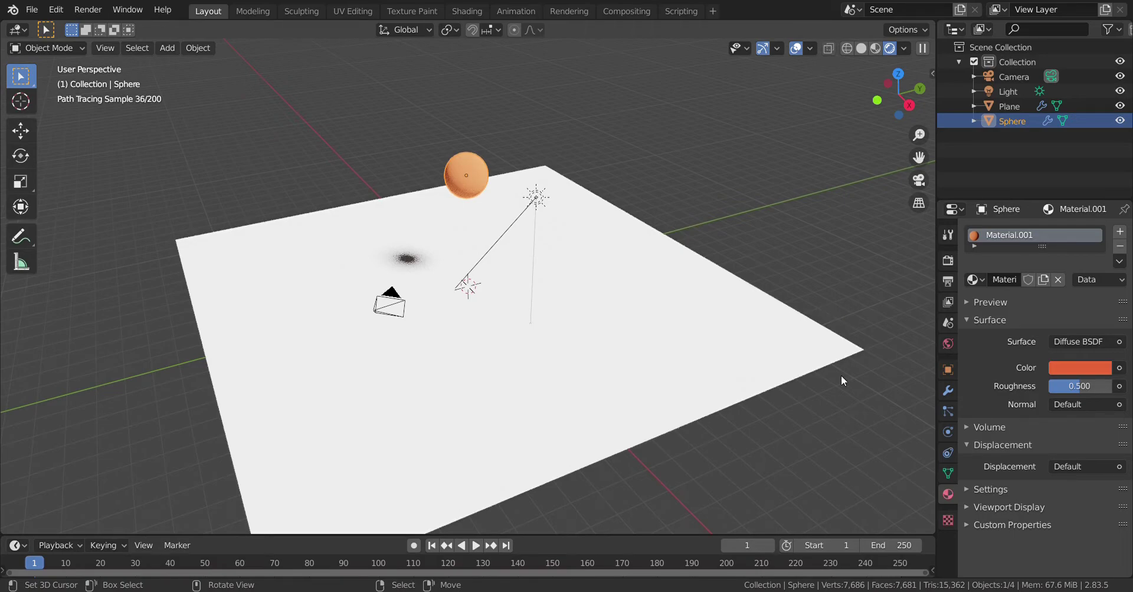
scroll(612, 329, "down", 1)
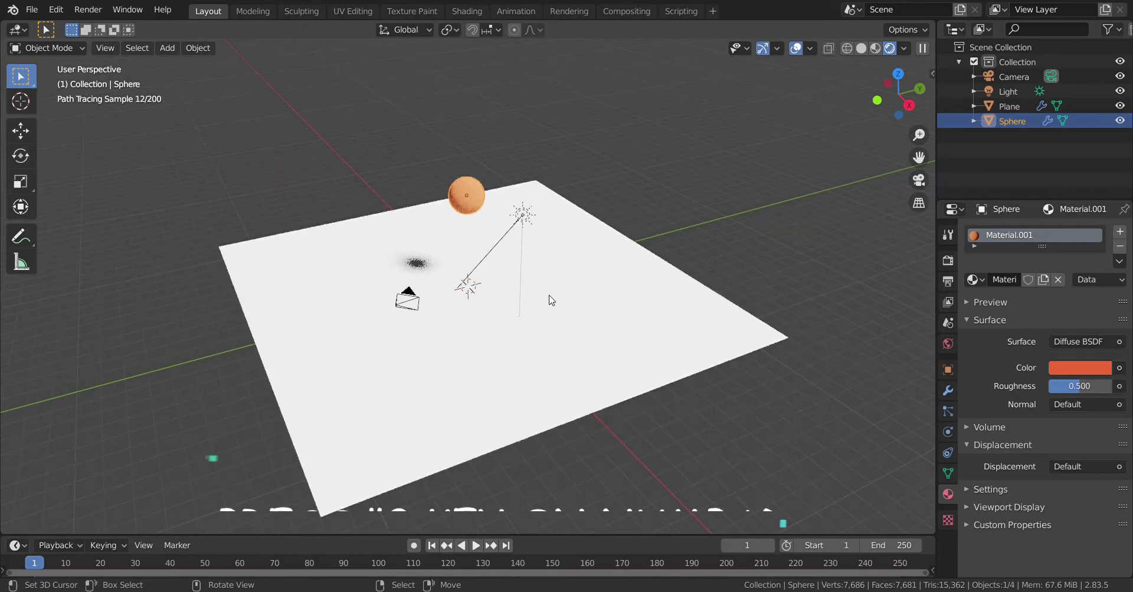
scroll(609, 303, "up", 2)
scroll(679, 295, "down", 1)
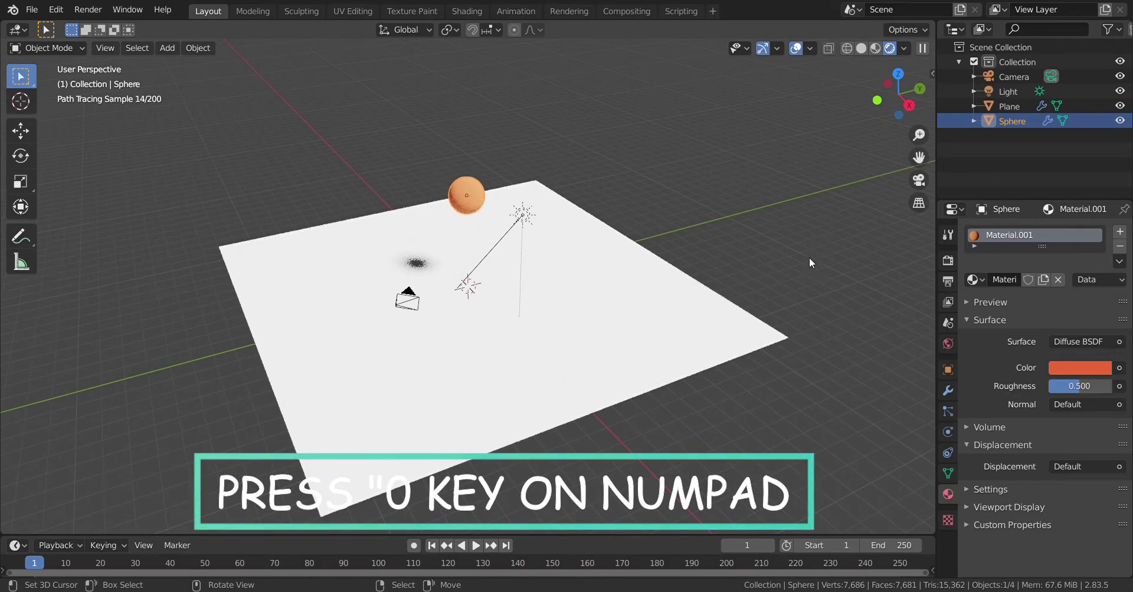
Look through the camera, lock the camera to the view, and pull it back from the floor plane
key("KP_0")
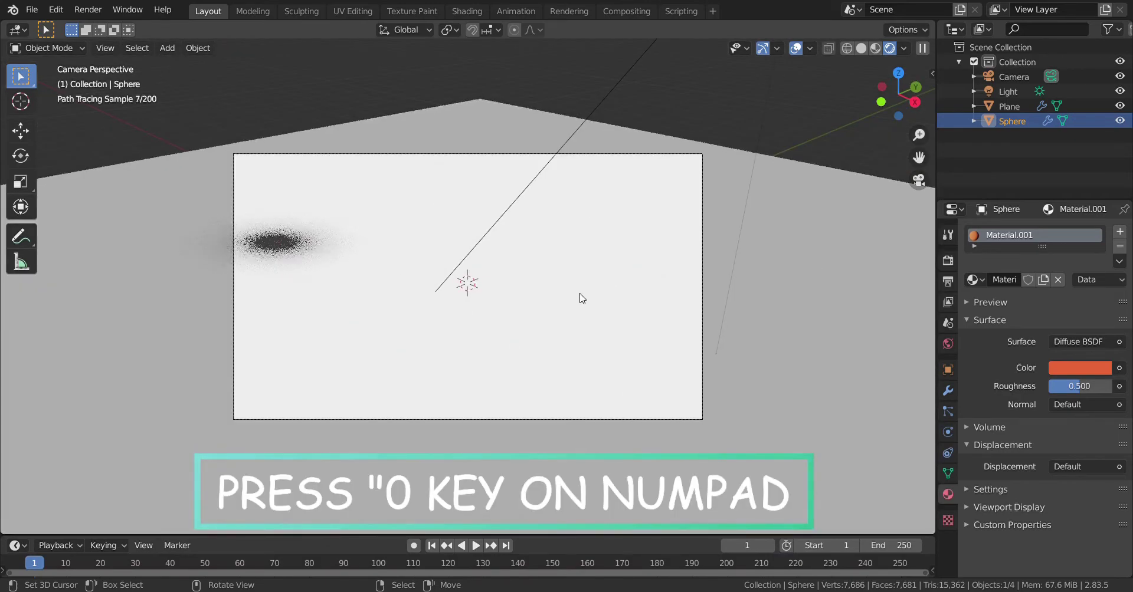
scroll(637, 286, "down", 3)
scroll(575, 293, "down", 3)
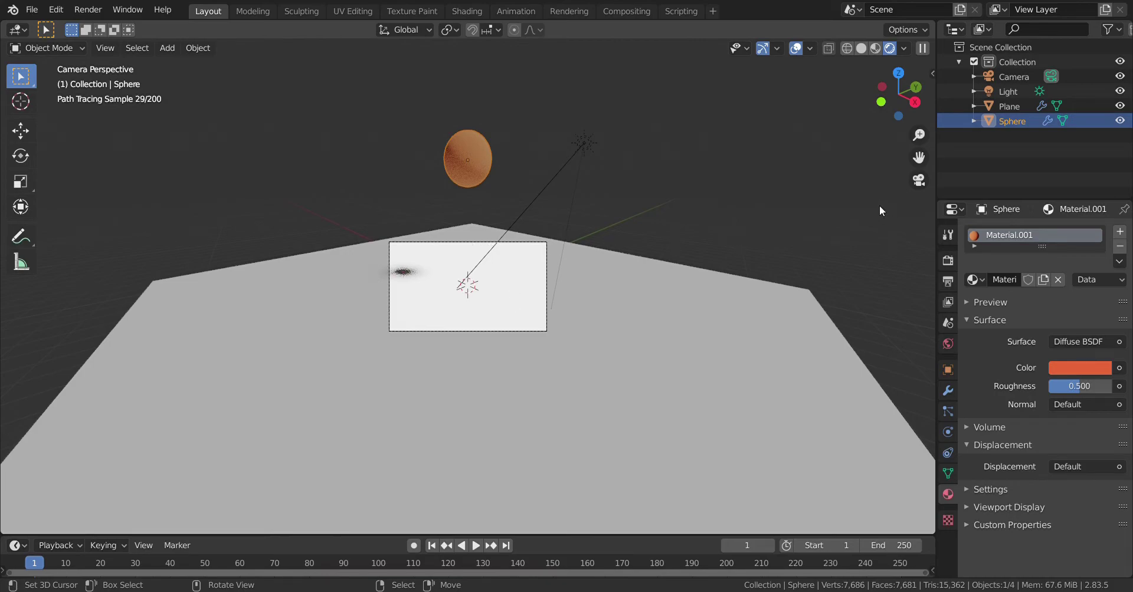
key("n")
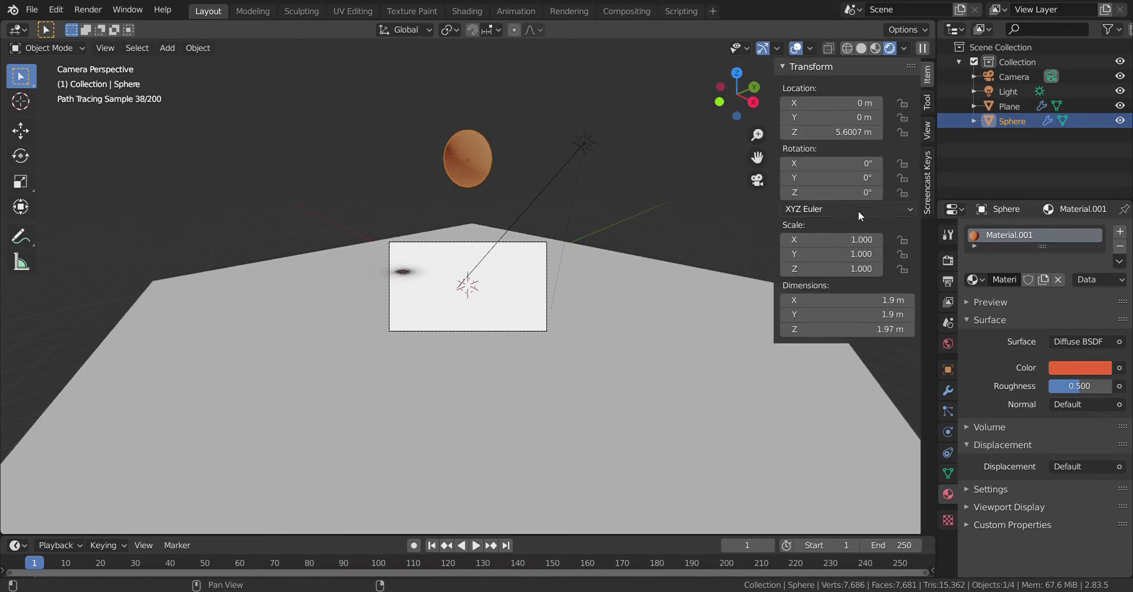
left_click(928, 130)
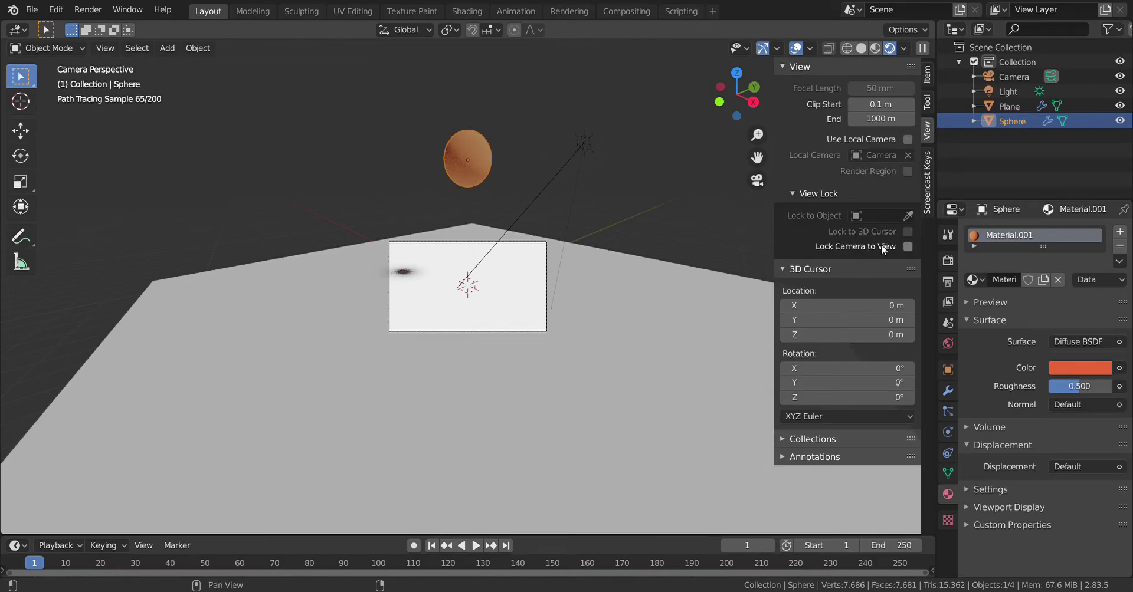
left_click(907, 246)
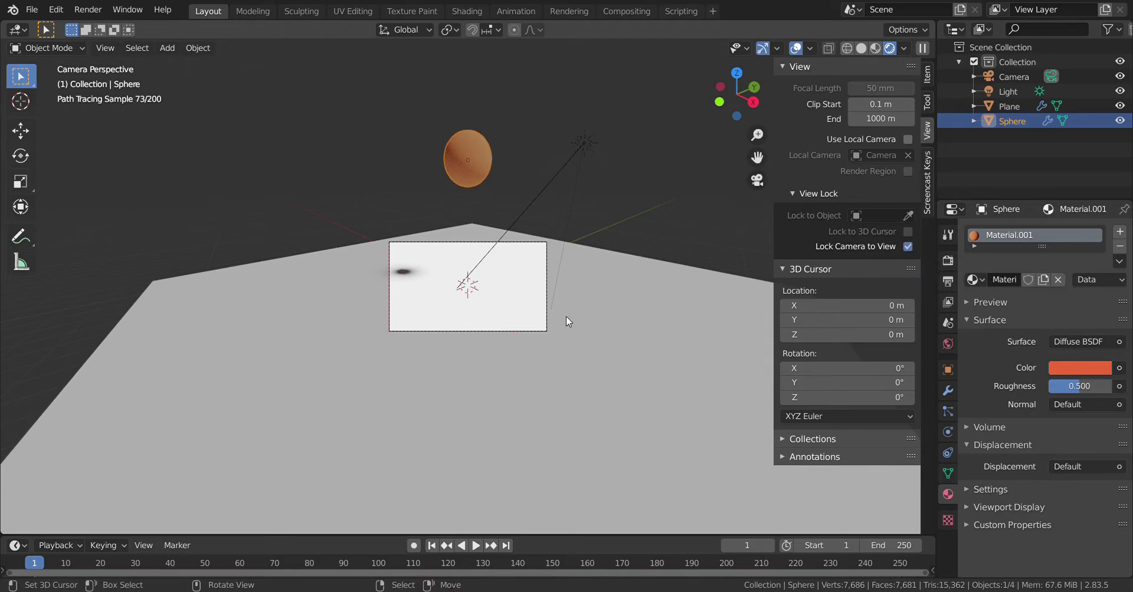
scroll(566, 316, "down", 2)
scroll(565, 316, "down", 2)
right_click(529, 304, "shift")
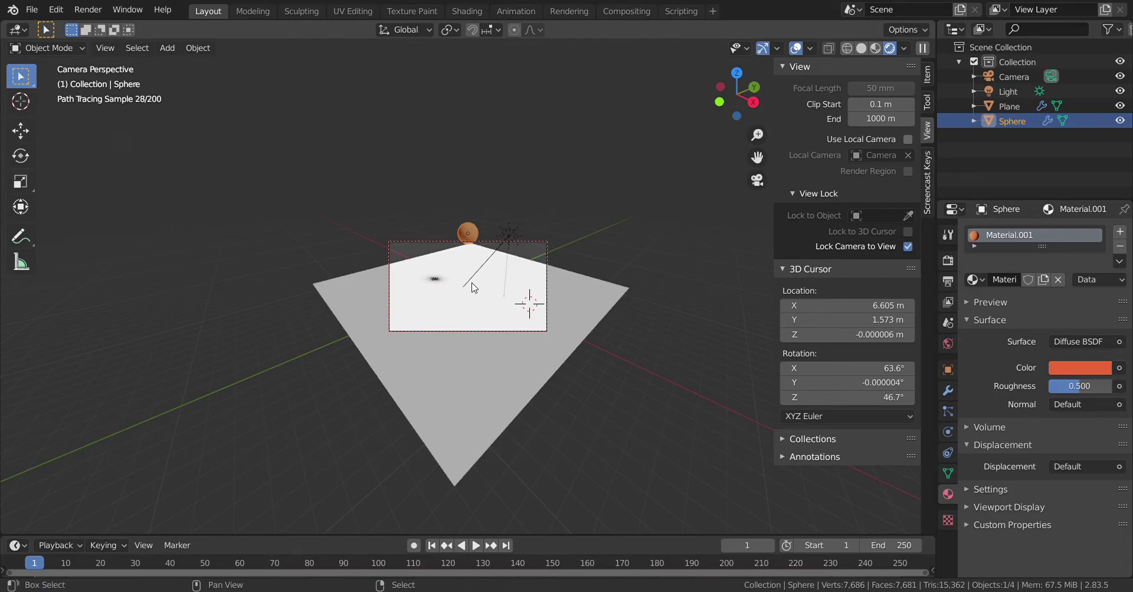
key("shift+s")
left_click(395, 331)
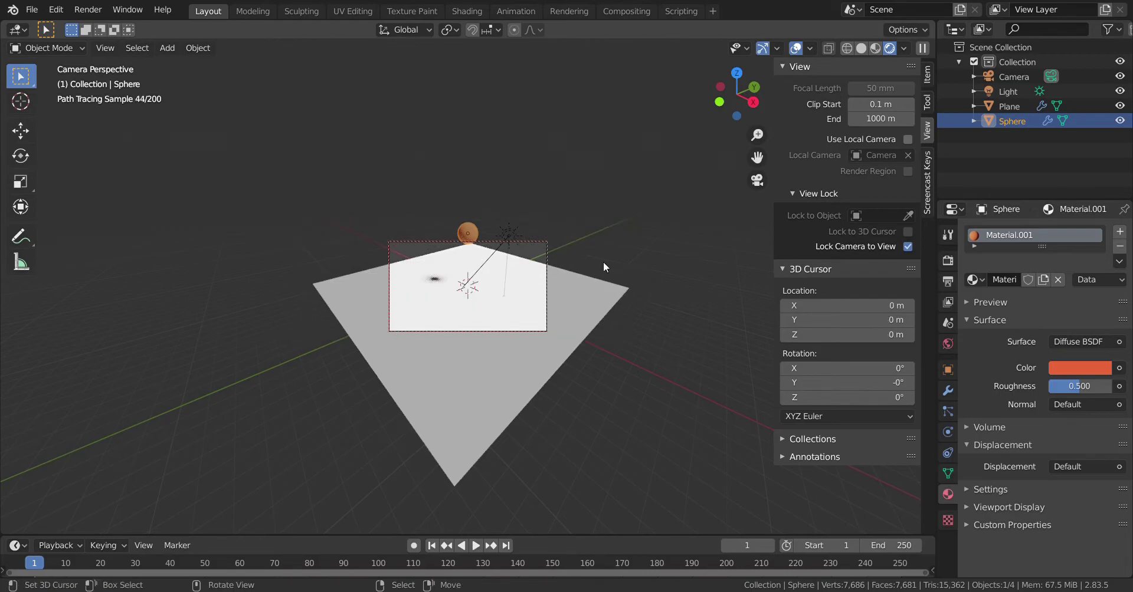
Reposition the camera so the sphere, its shadow and the far part of the floor fall inside the camera frame
mouse_move(603, 261)
middle_mouse_down()
mouse_move(603, 283)
mouse_move(605, 255)
mouse_move(505, 273)
mouse_move(556, 286)
mouse_move(665, 272)
middle_mouse_up()
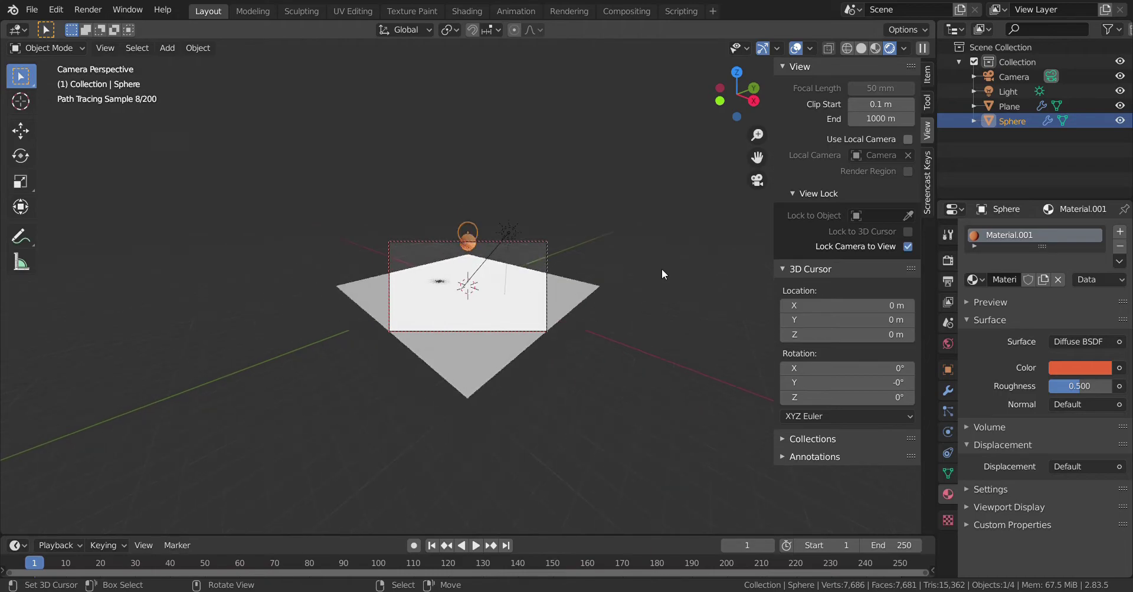
scroll(670, 262, "up", 2)
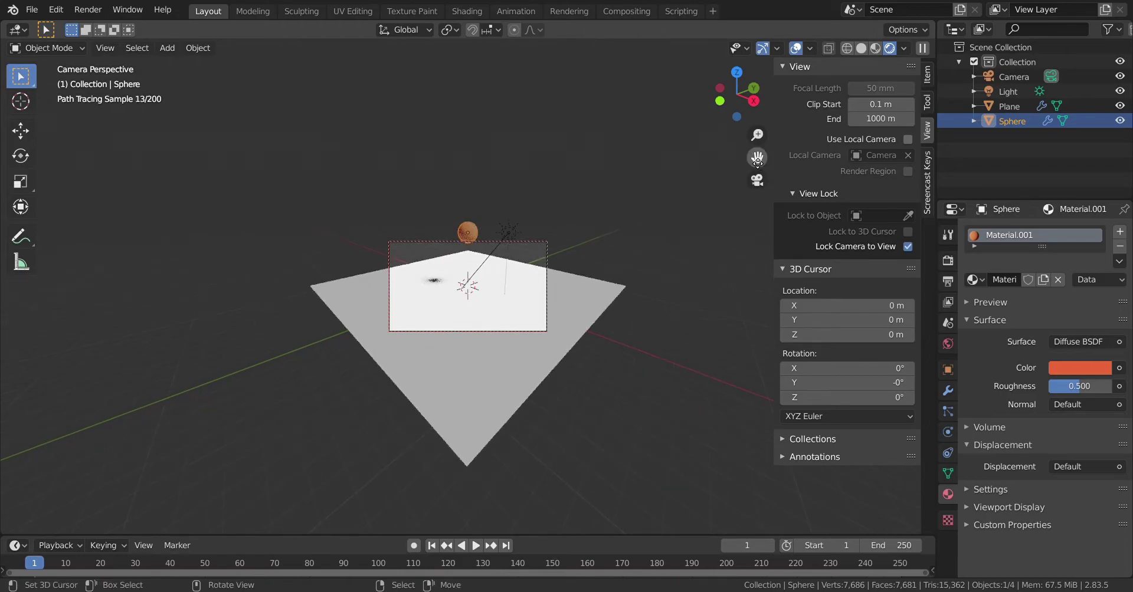
mouse_move(757, 158)
left_mouse_down()
mouse_move(758, 233)
mouse_move(768, 225)
mouse_move(716, 227)
mouse_move(729, 226)
mouse_move(706, 194)
left_mouse_up()
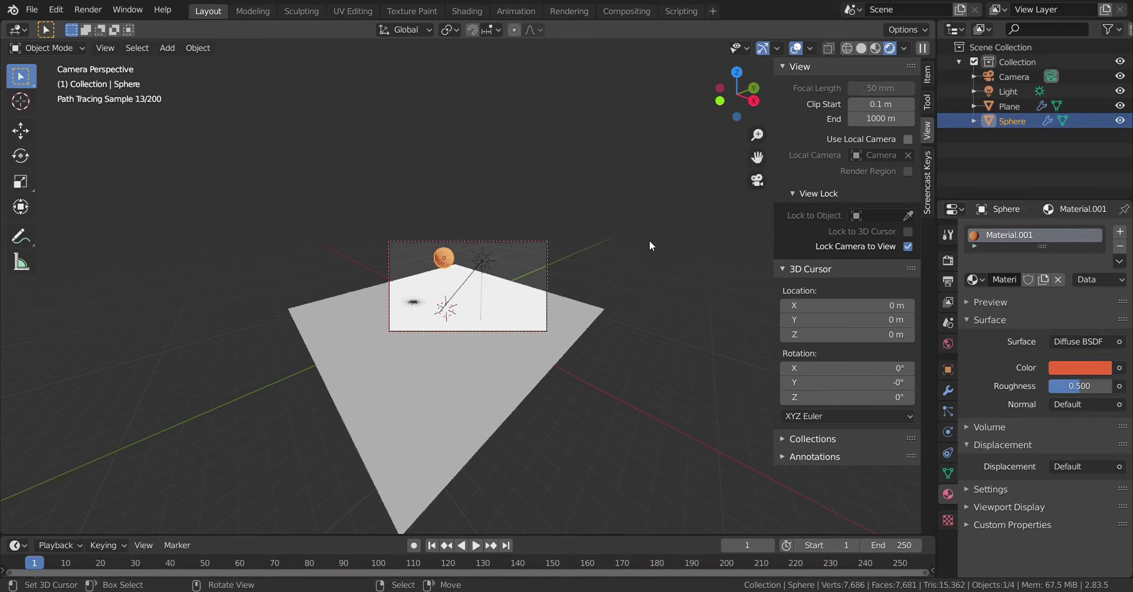
Play the bounce simulation through the camera, stop it, and return the timeline to frame 0
key("space")
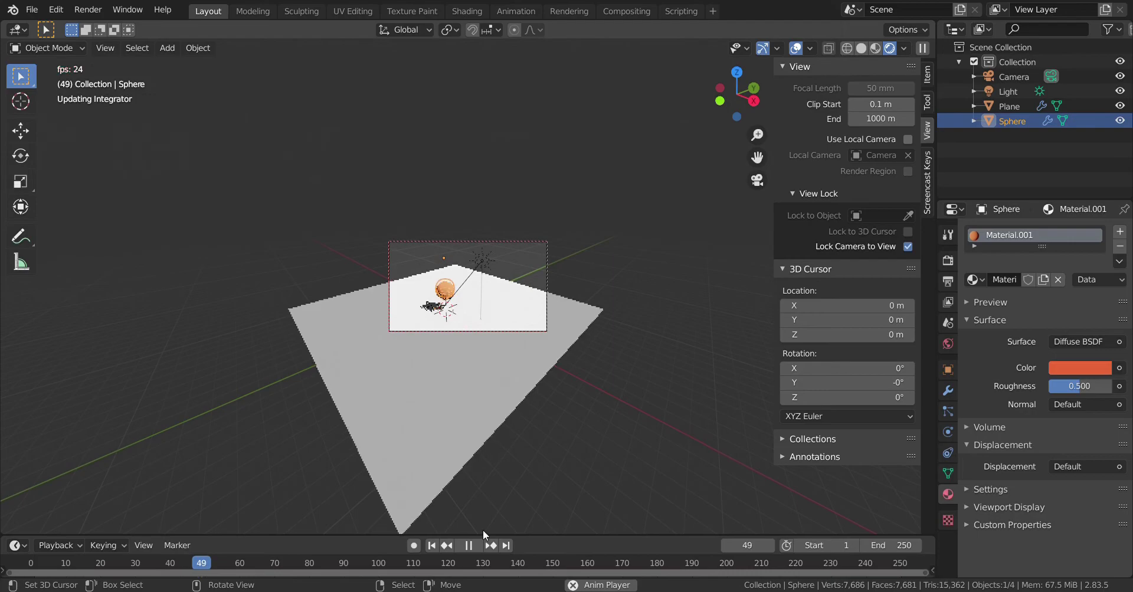
key("space")
left_click_drag(282, 561, 26, 569)
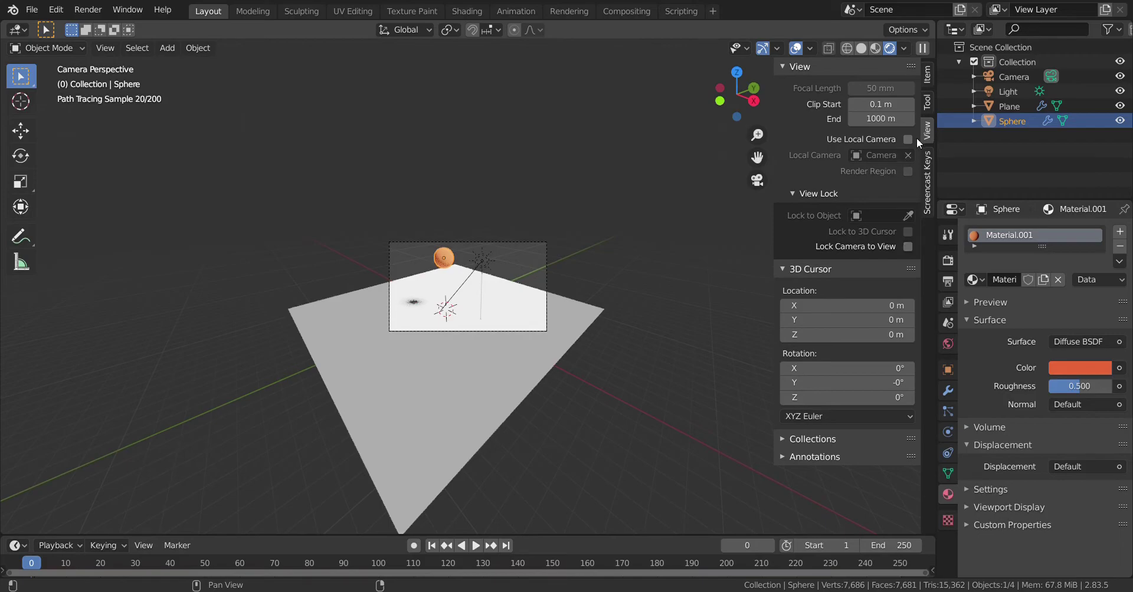
Turn off Lock Camera to View and hide the viewport's sidebar
key("n")
scroll(456, 281, "up", 5)
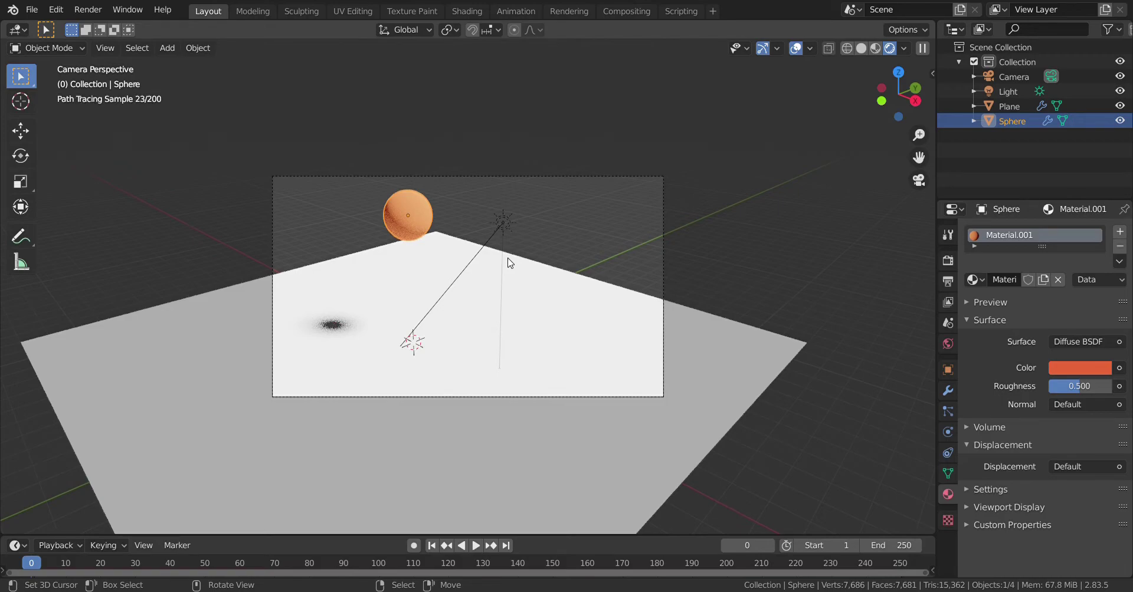
scroll(508, 259, "down", 1)
scroll(508, 259, "up", 1)
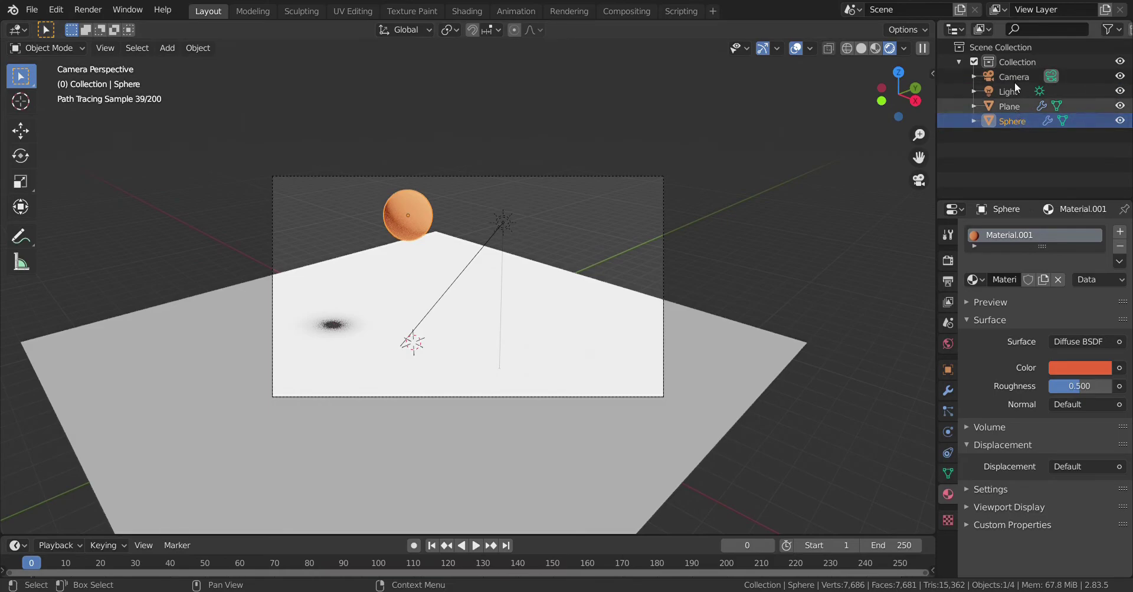
Rotate the sun light by -71.5° in the camera view so the sphere's shadow falls nearer the middle of the frame
left_click(937, 91)
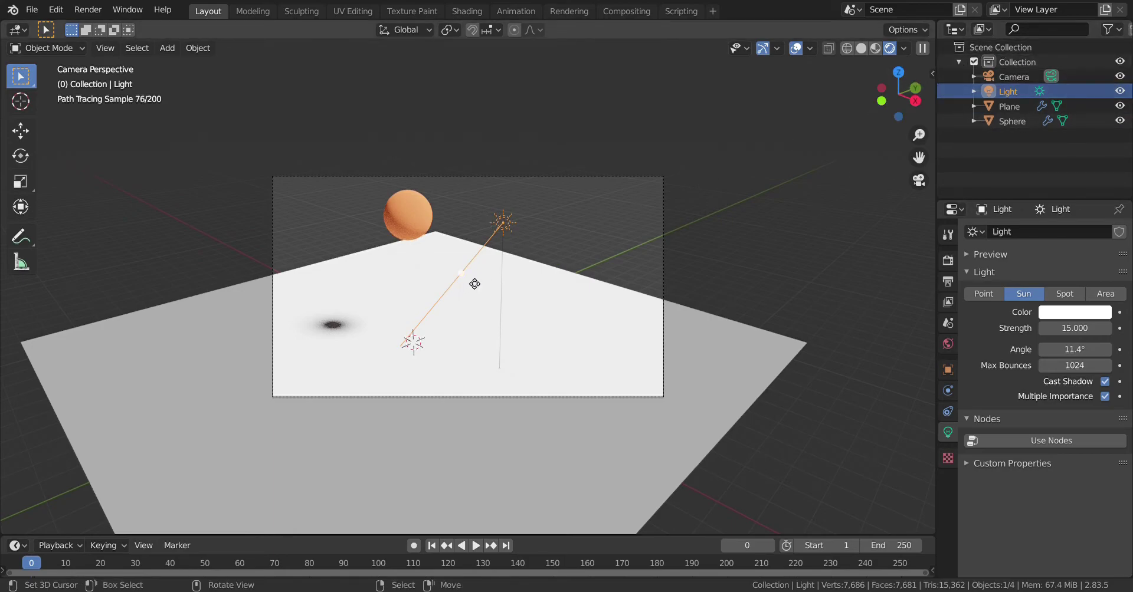
key("r")
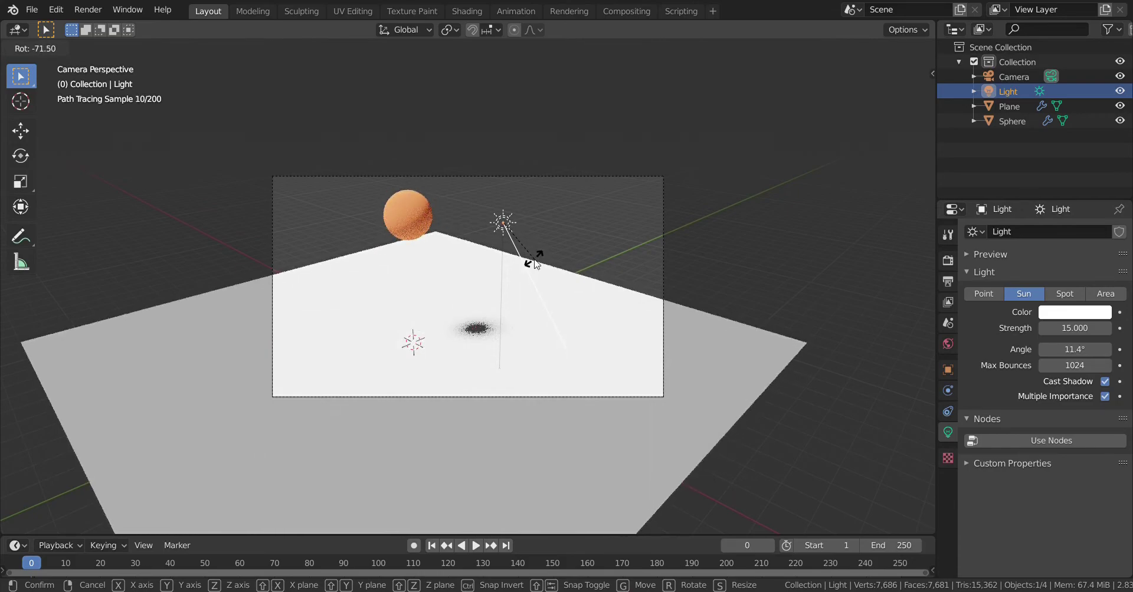
left_click(535, 263)
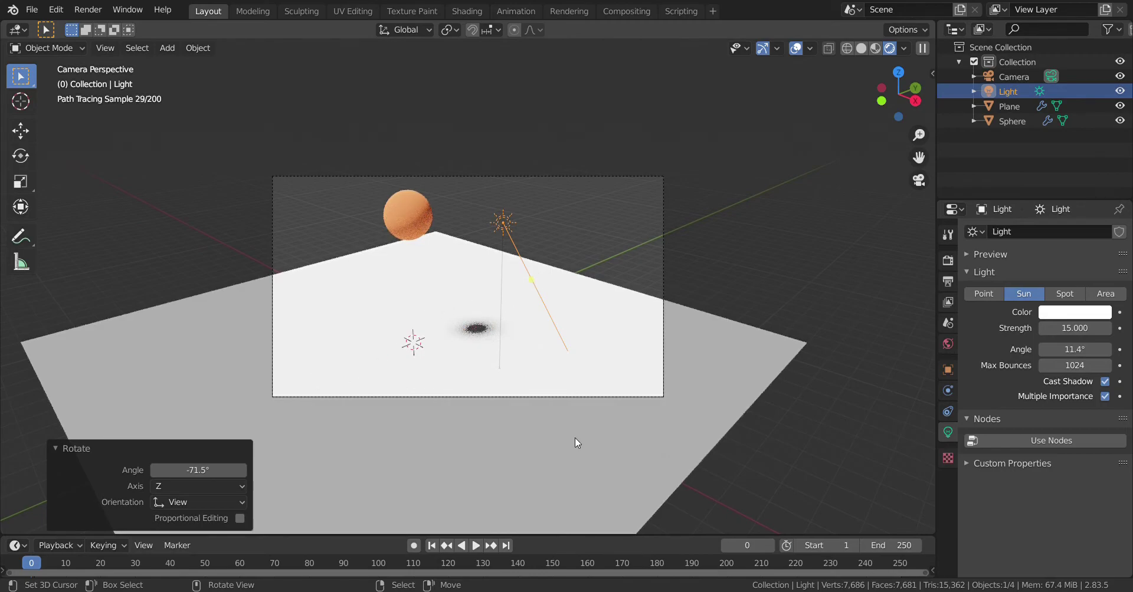
Set the output frame rate to 30 fps
left_click(947, 283)
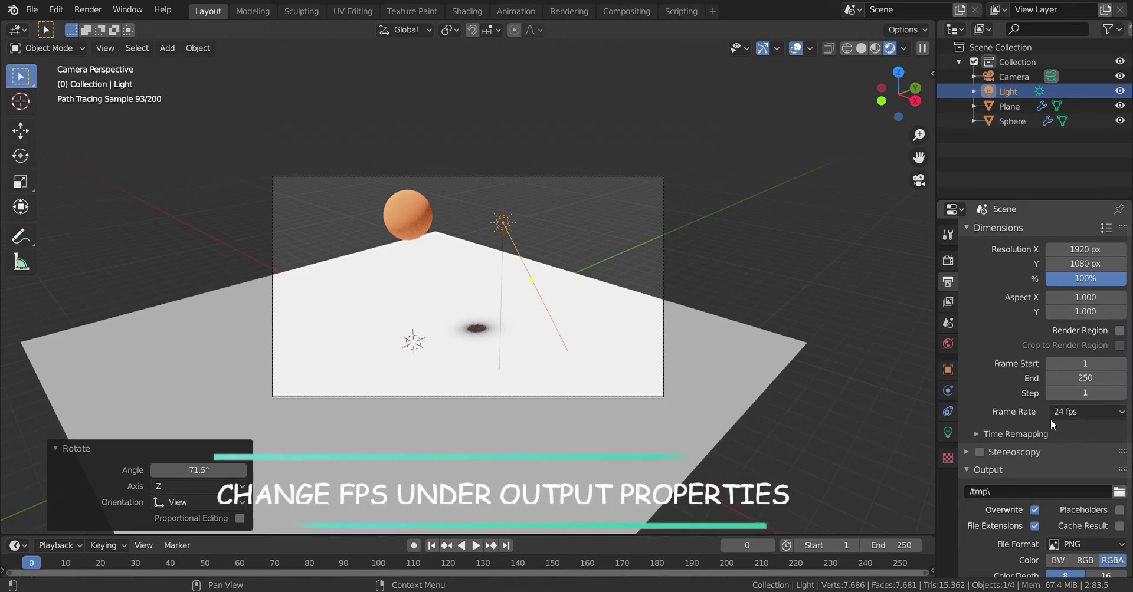
left_click(1067, 412)
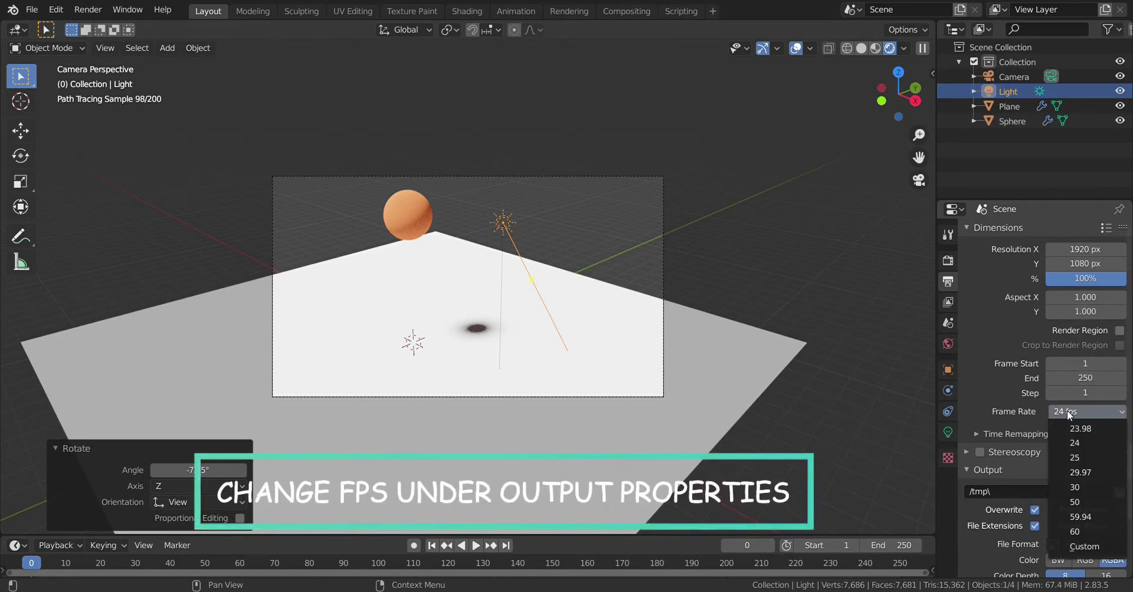
left_click(1088, 486)
Set the render output path to a file named bounce on the Desktop
scroll(1042, 430, "down", 3)
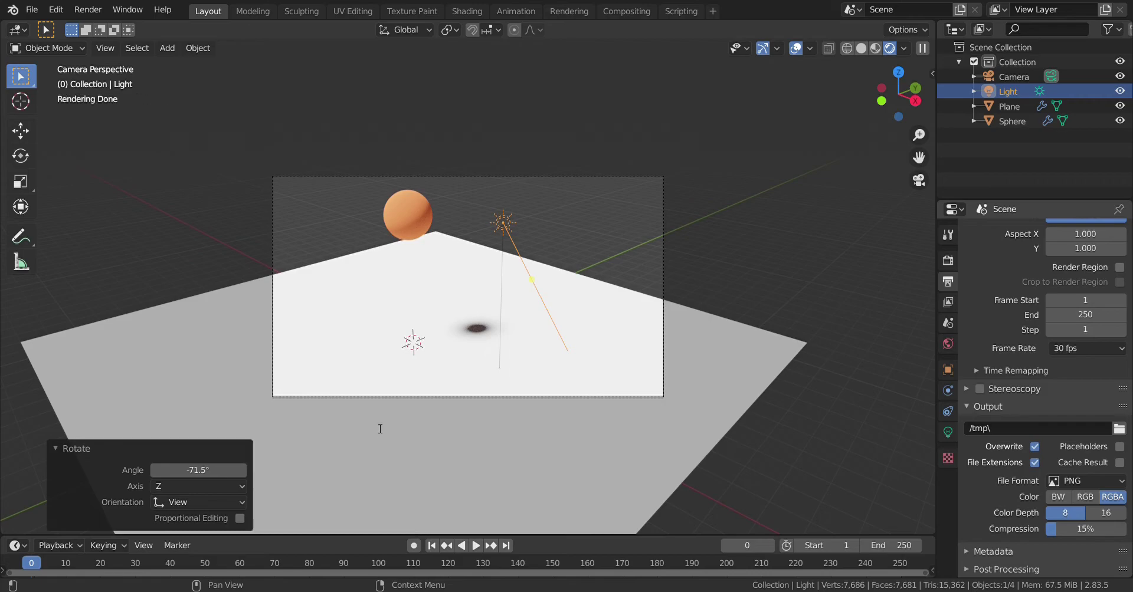
left_click(811, 531)
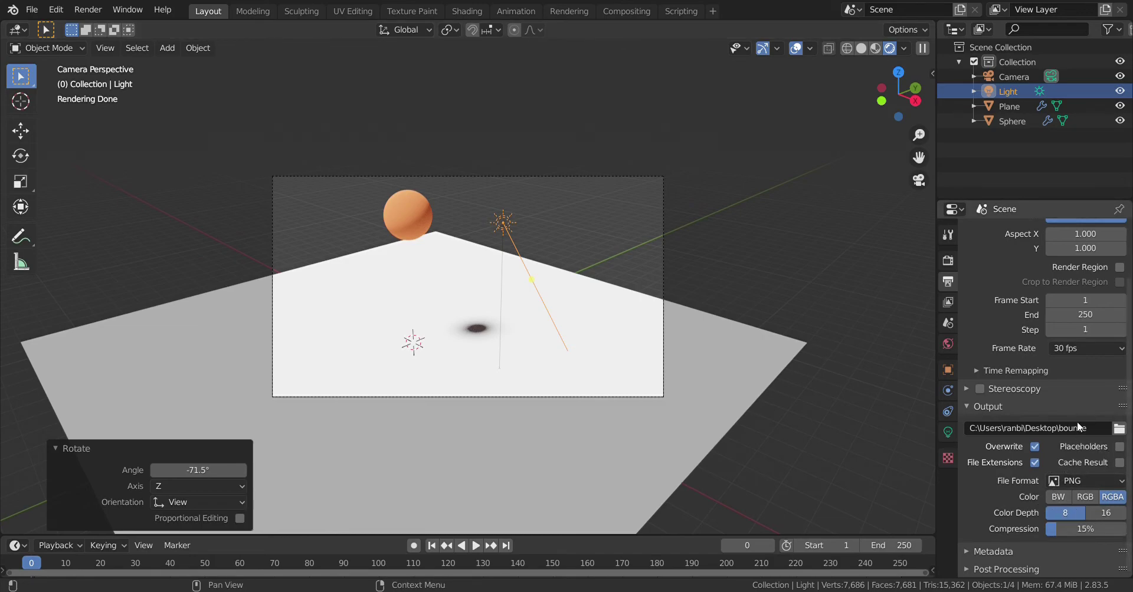
scroll(1078, 480, "up", 2)
scroll(1079, 480, "down", 2)
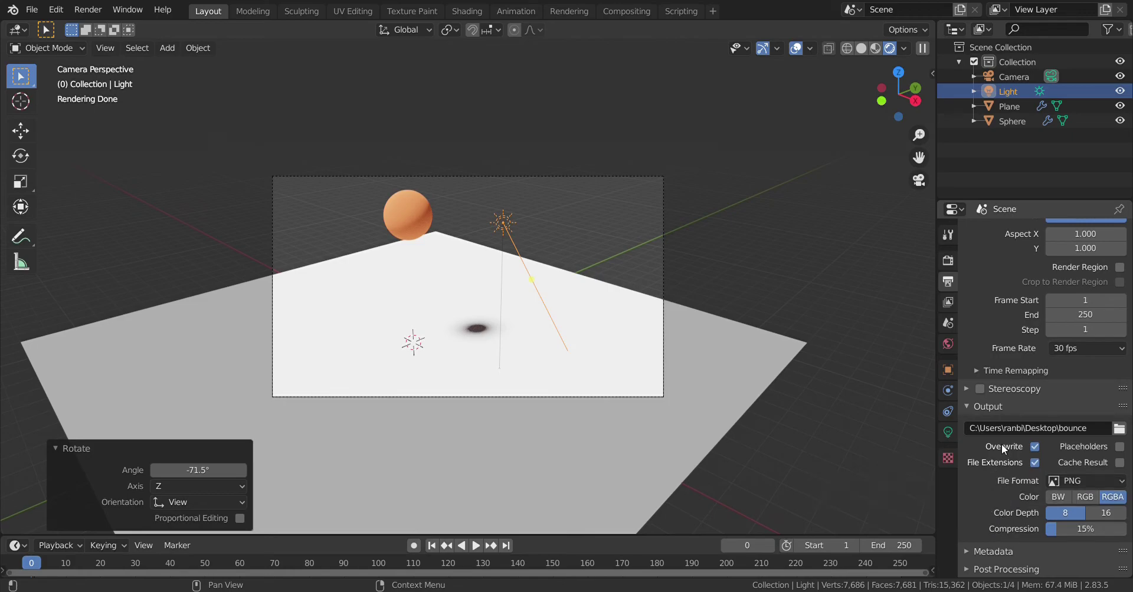
Expand the metadata and post-processing settings, and set the output file format to AVI JPEG at 100% quality
left_click(970, 550)
scroll(975, 535, "down", 5)
left_click(967, 570)
scroll(977, 565, "down", 3)
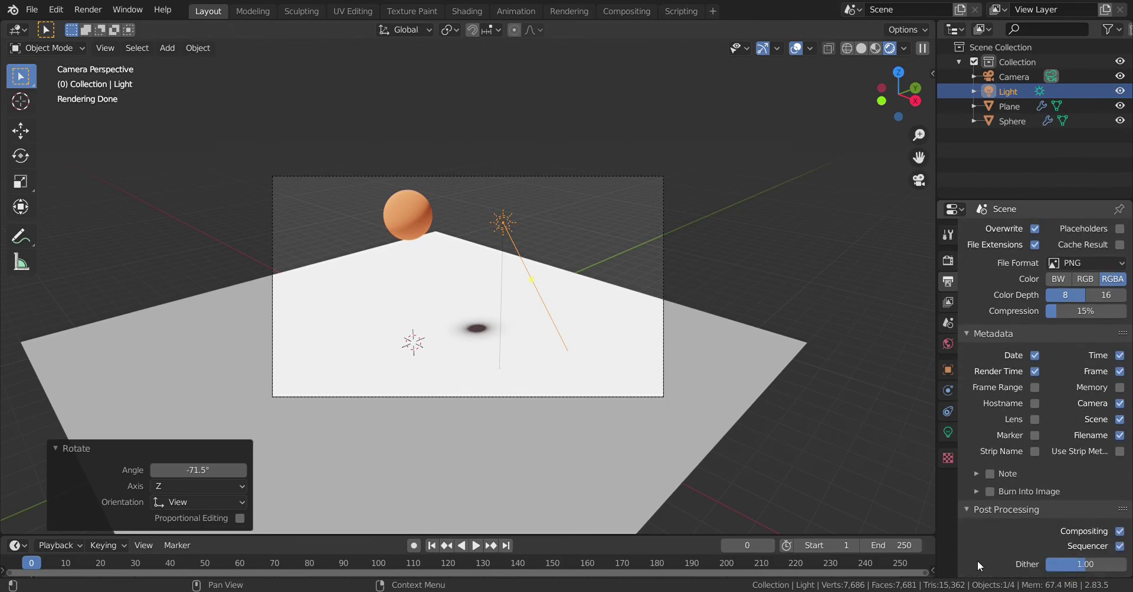
scroll(1036, 465, "up", 2)
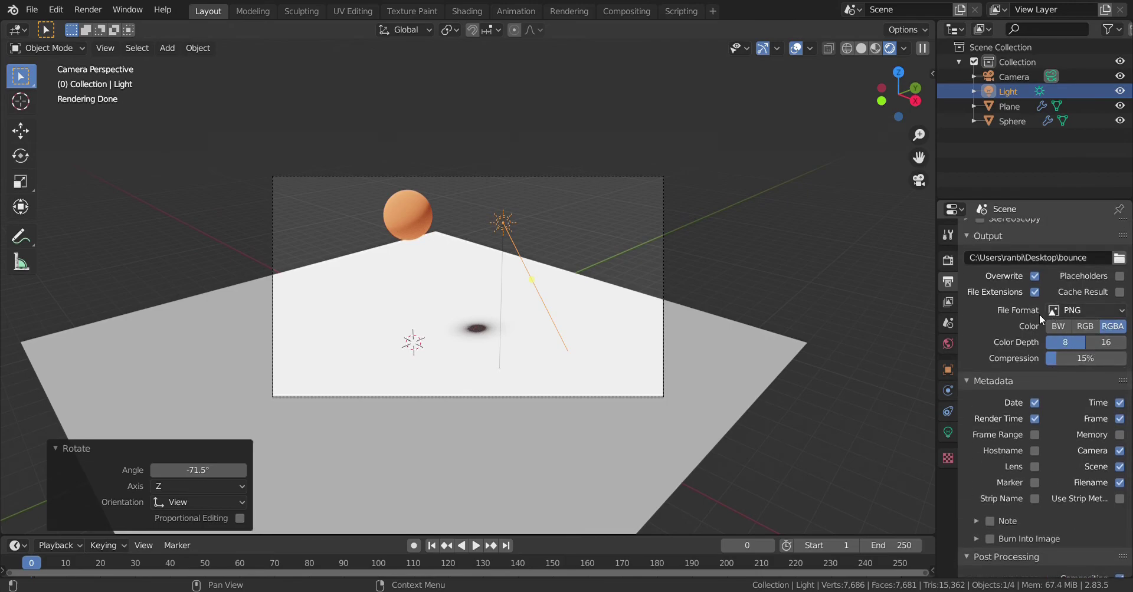
left_click(1083, 311)
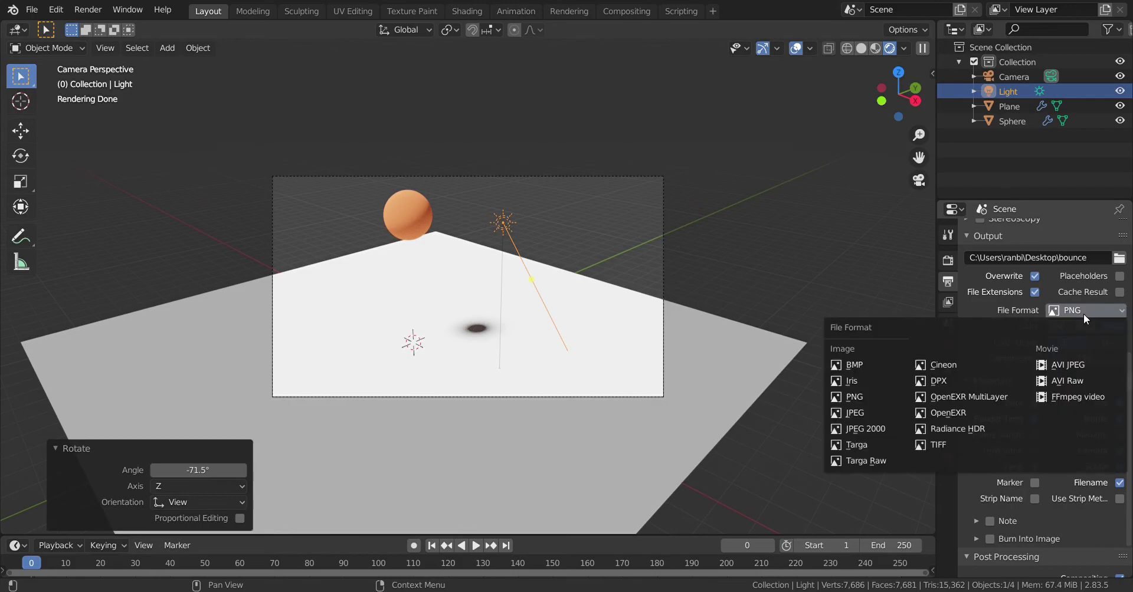
left_click(1065, 367)
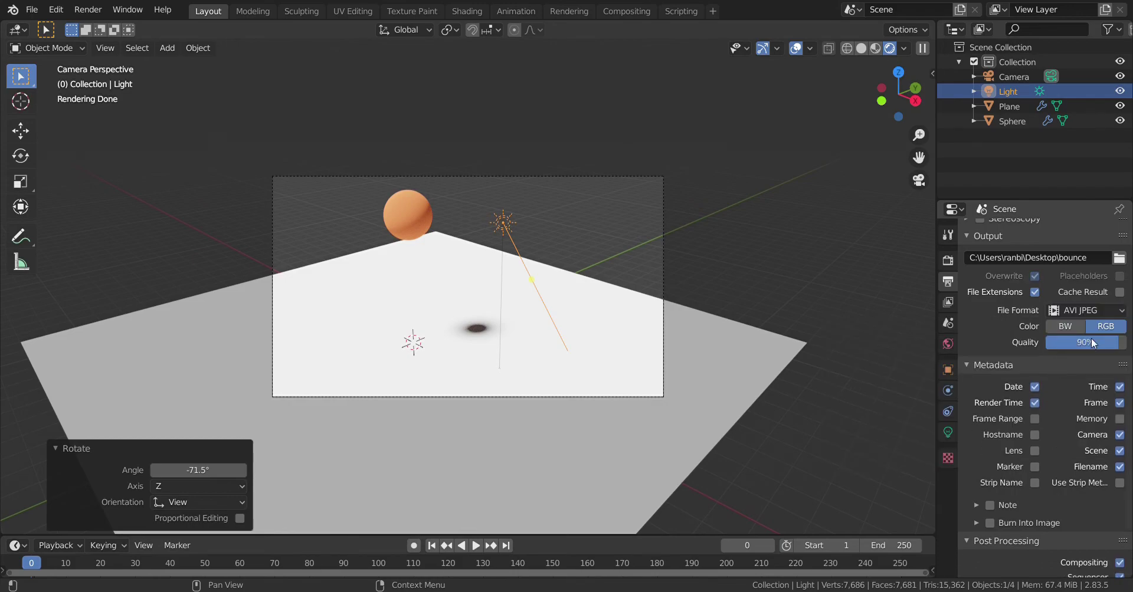
left_click_drag(1100, 345, 1124, 346)
Save the project and start rendering the full animation
key("ctrl+s")
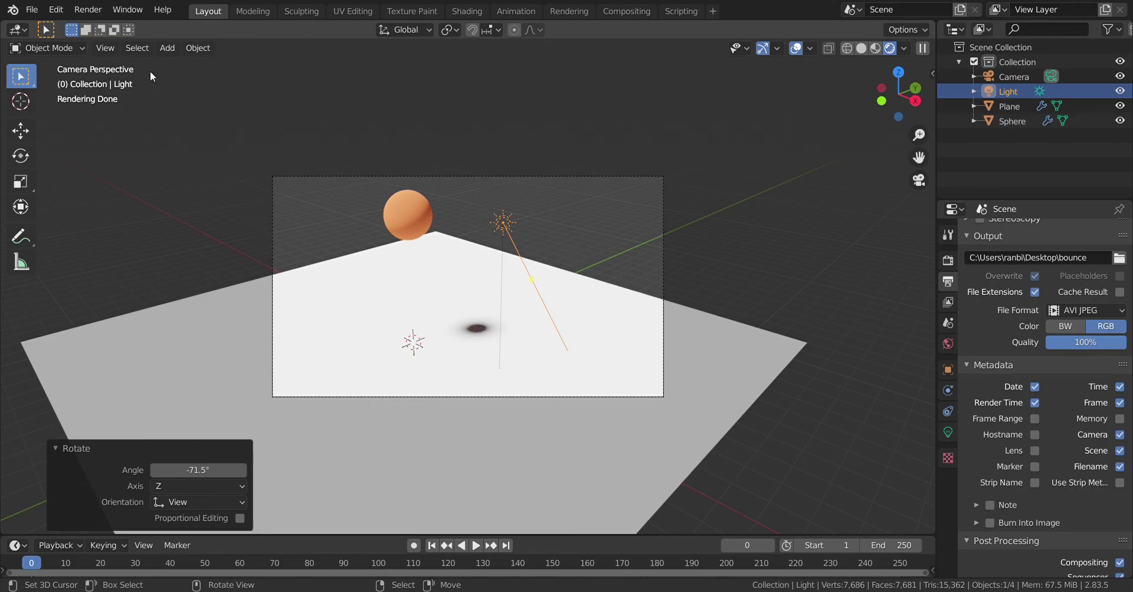
left_click(91, 15)
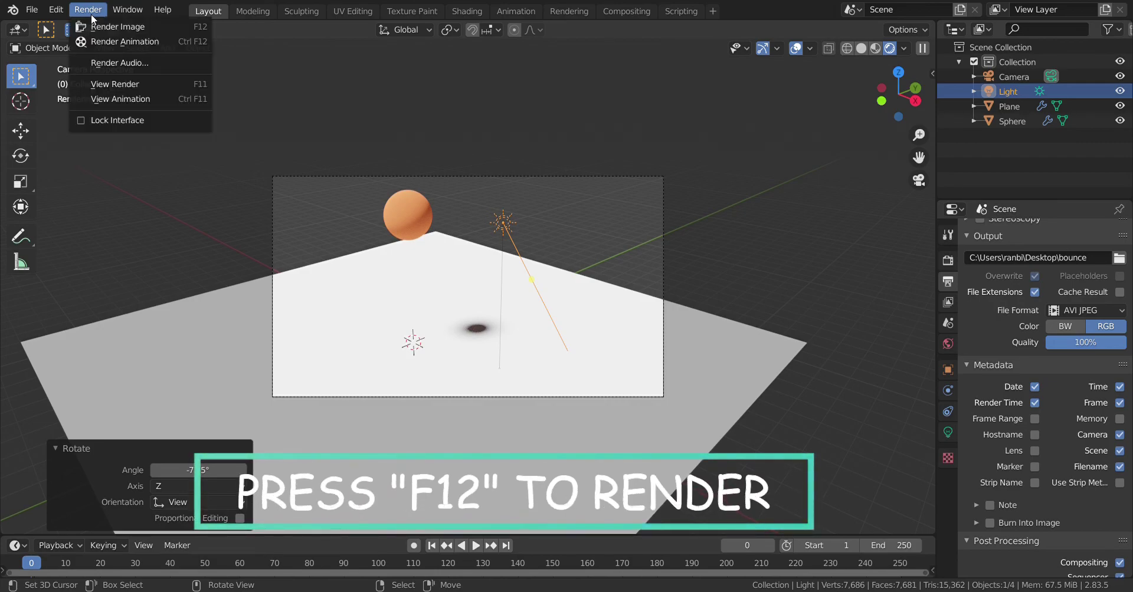
left_click(109, 40)
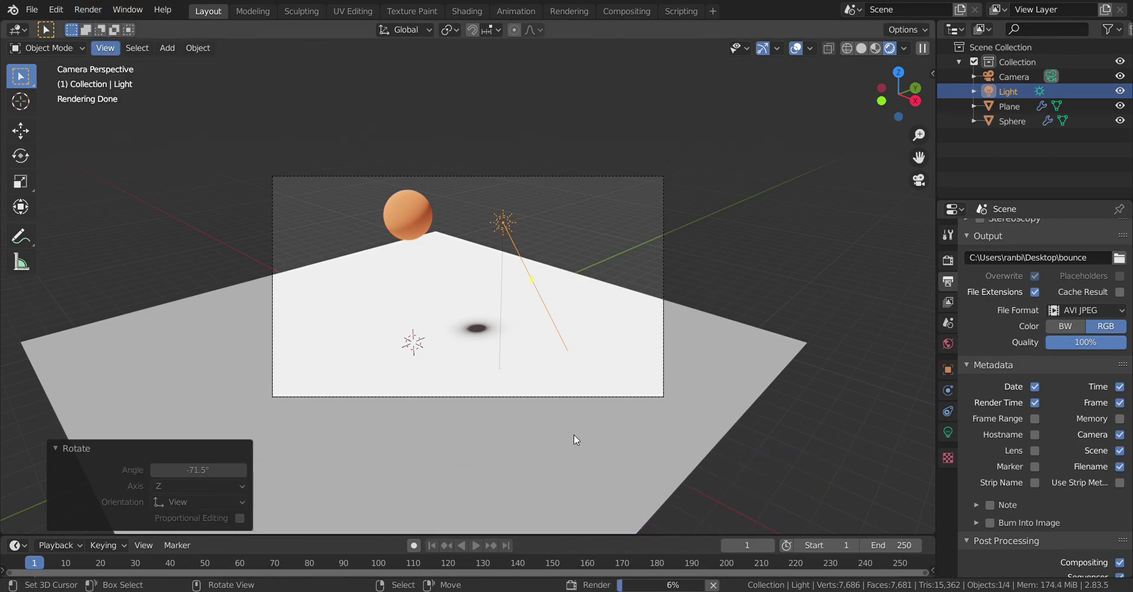